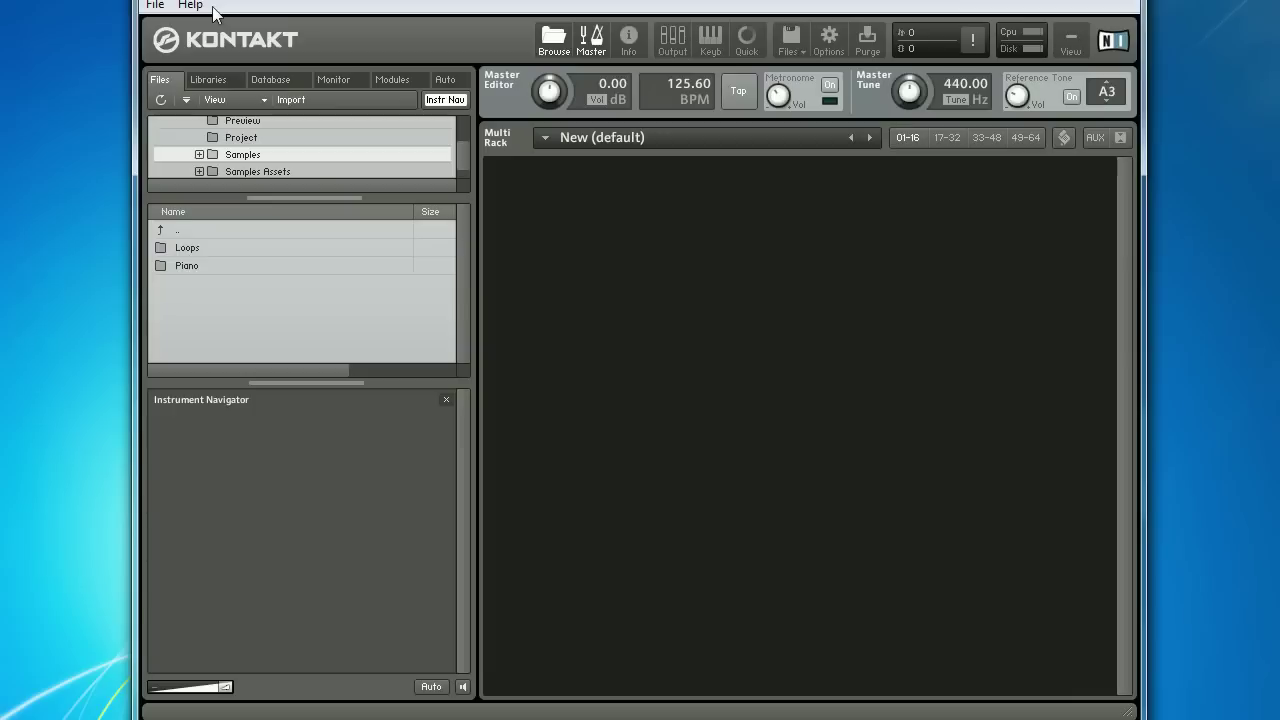
Step: Load Cello Ensemble.nki into the rack from the Factory Library's Orchestral folder, 1 - VSL Strings
{"action": "left_click", "coordinate": [229, 82]}
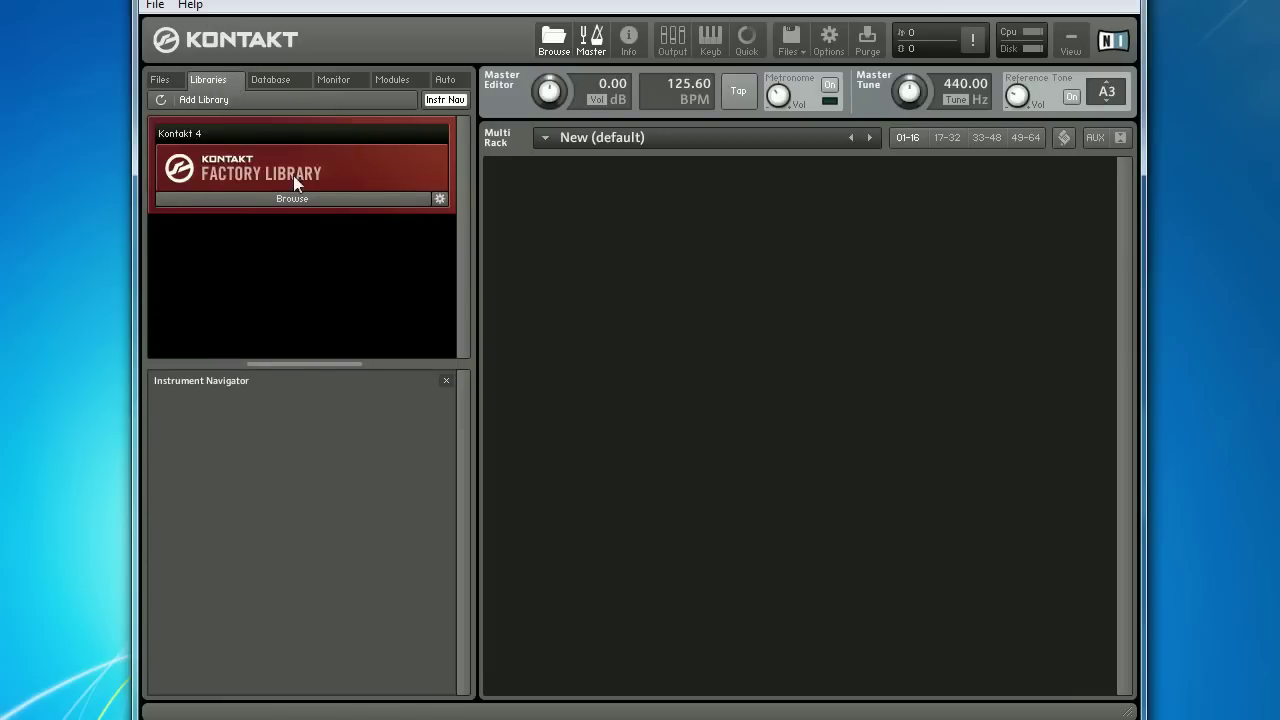
{"action": "left_click", "coordinate": [306, 199]}
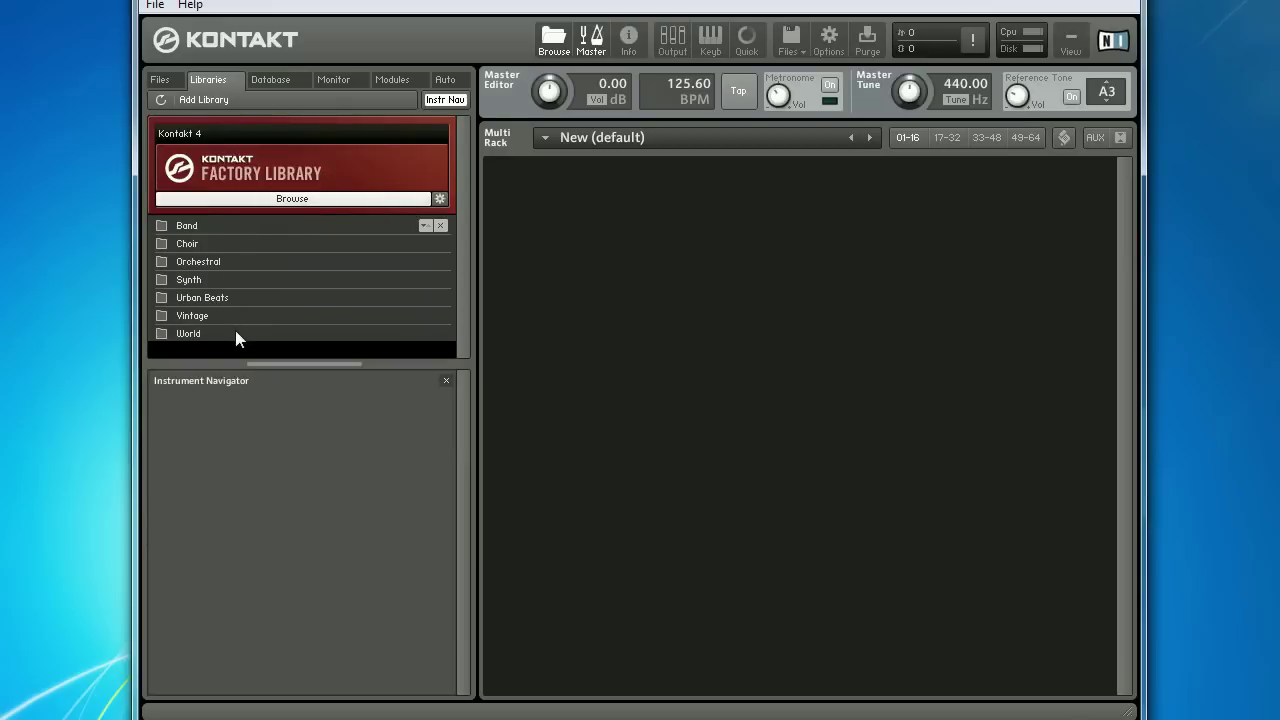
{"action": "double_click", "coordinate": [199, 261]}
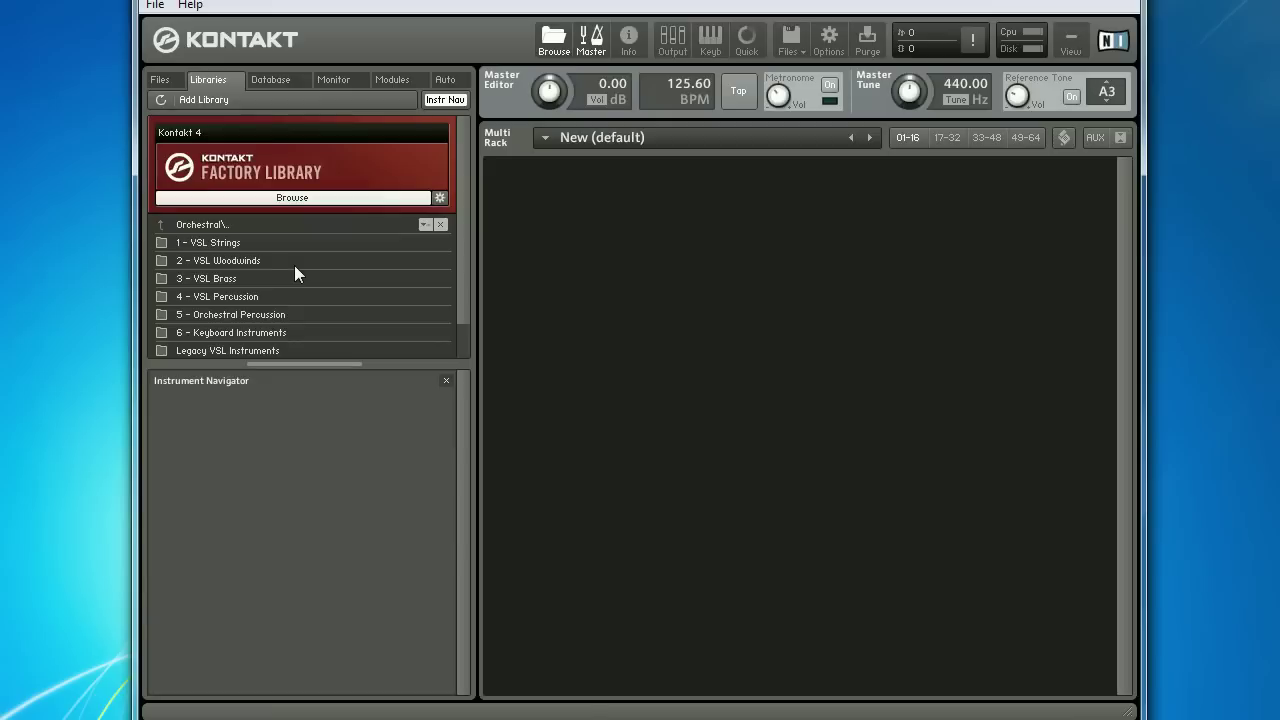
{"action": "double_click", "coordinate": [232, 242]}
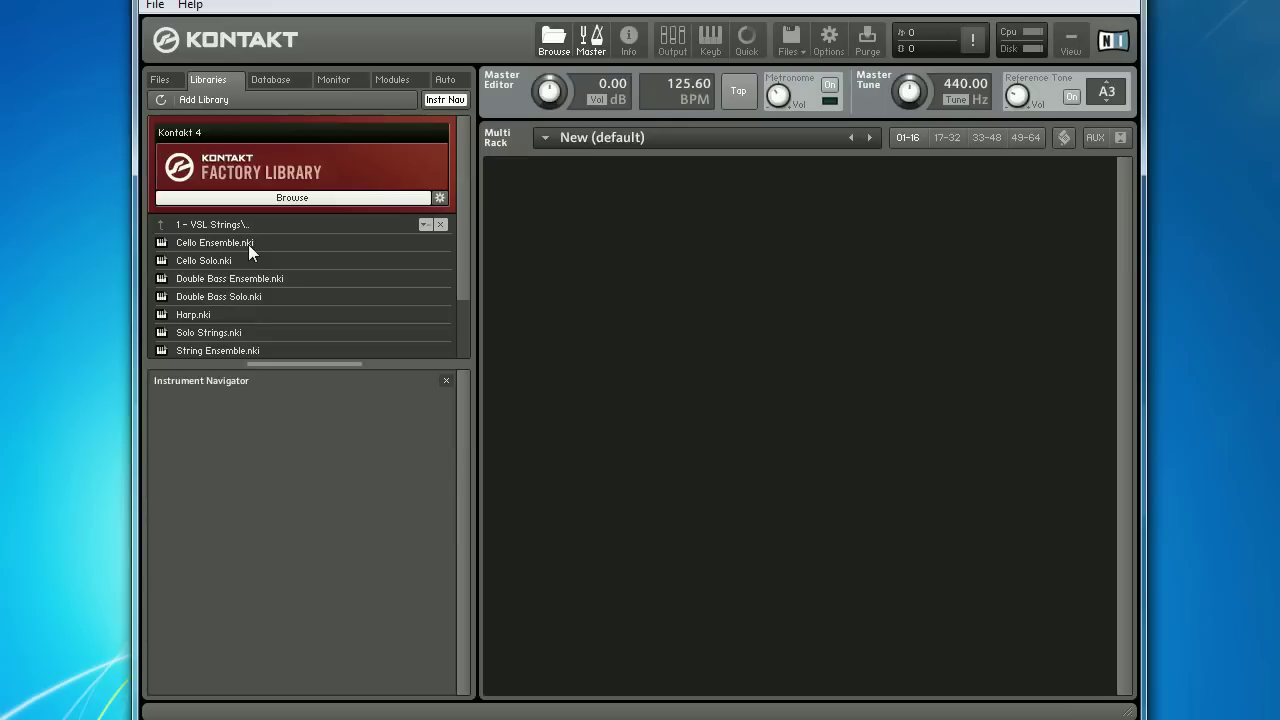
{"action": "left_click_drag", "start_coordinate": [248, 244], "coordinate": [564, 268]}
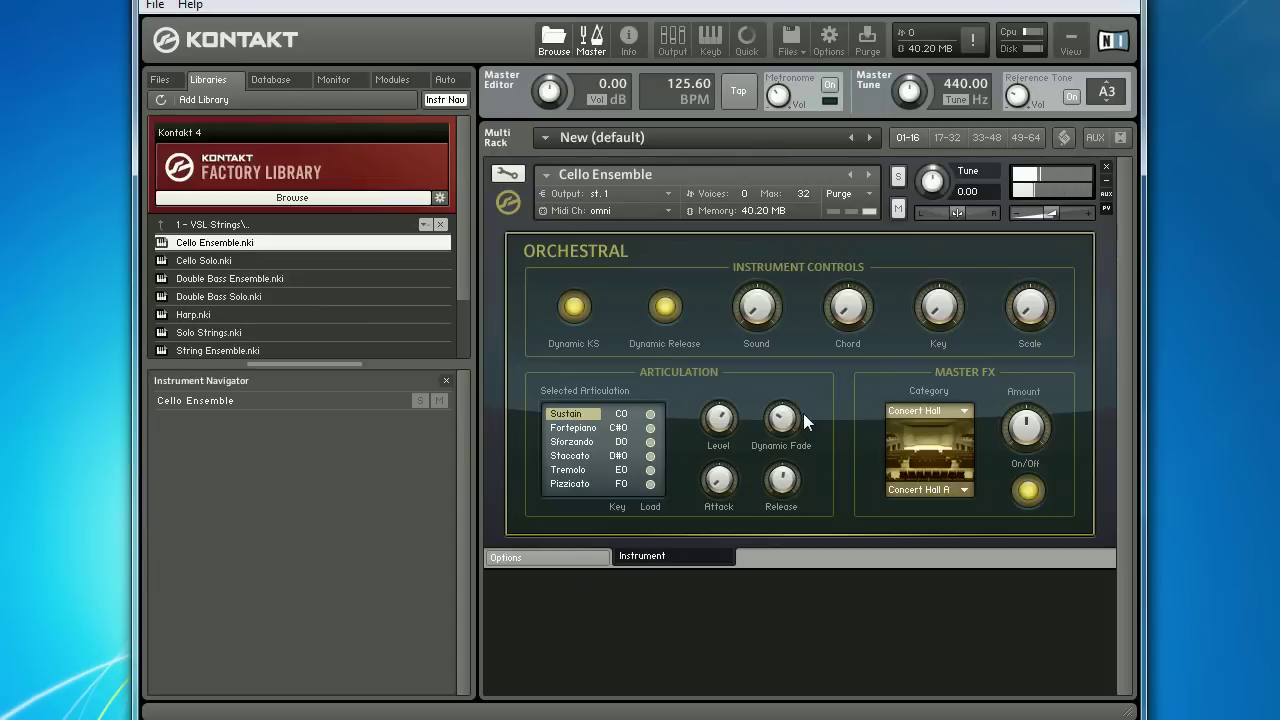
Step: Show the on-screen keyboard and play single notes across and just outside the Cello Ensemble's playable range
{"action": "left_click", "coordinate": [715, 43]}
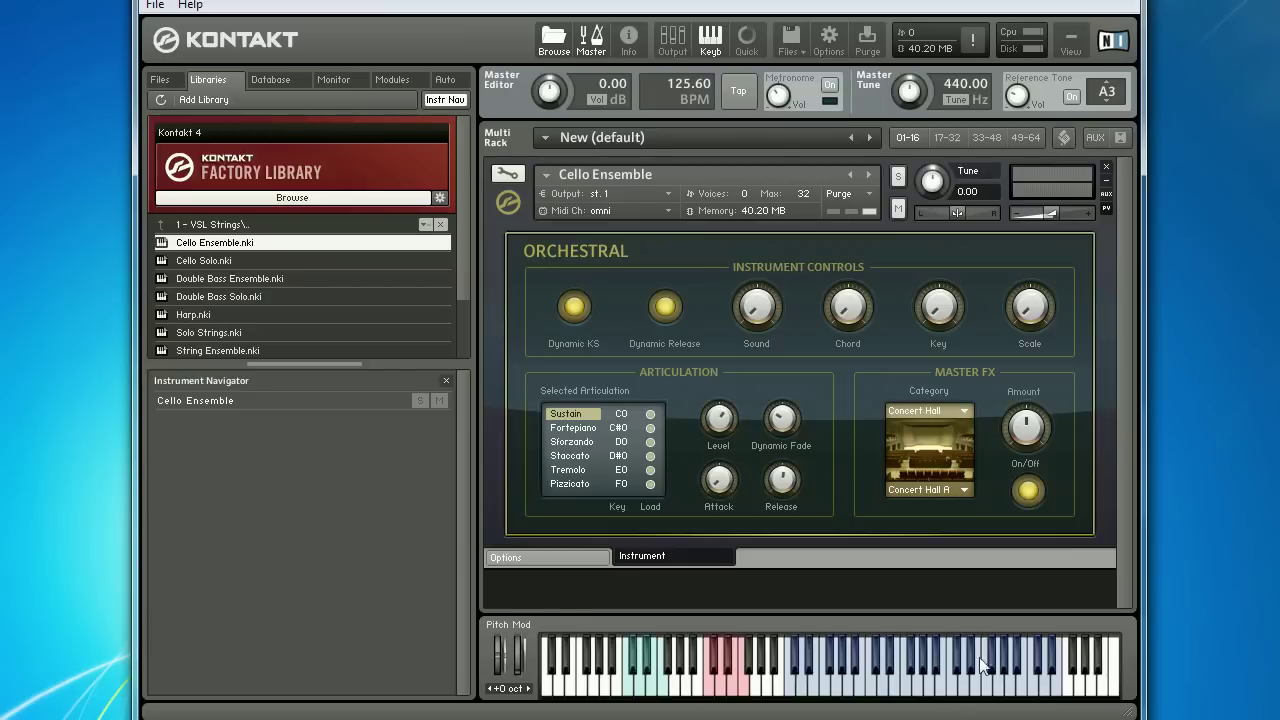
{"action": "left_click", "coordinate": [815, 684]}
{"action": "left_click", "coordinate": [866, 684]}
{"action": "left_click", "coordinate": [940, 686]}
{"action": "left_click", "coordinate": [993, 686]}
{"action": "left_click", "coordinate": [1042, 686]}
{"action": "left_click", "coordinate": [1090, 688]}
{"action": "left_click", "coordinate": [766, 686]}
Step: Step through the Cello Ensemble's articulations from Sustain to Pizzicato with the red key switches and return to Sustain
{"action": "left_click", "coordinate": [716, 668]}
{"action": "left_click", "coordinate": [722, 680]}
{"action": "left_click", "coordinate": [728, 665]}
{"action": "left_click", "coordinate": [734, 684]}
{"action": "left_click", "coordinate": [744, 684]}
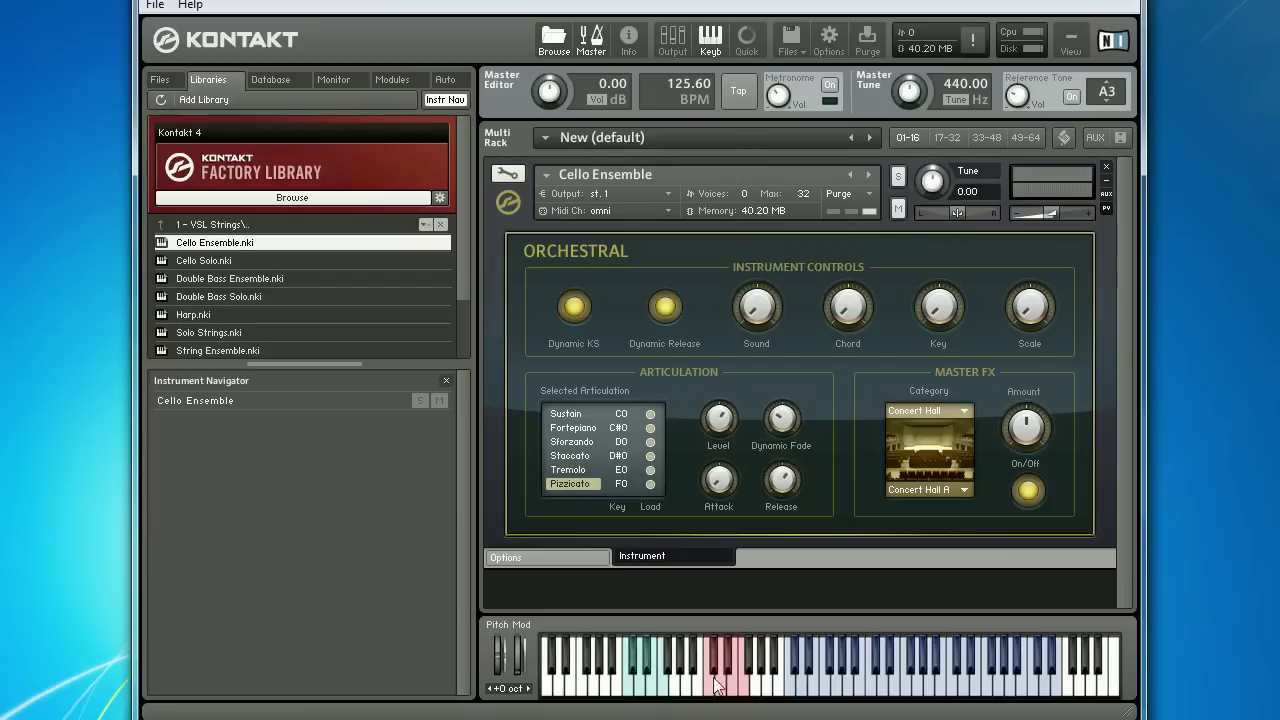
{"action": "left_click", "coordinate": [721, 680]}
{"action": "left_click", "coordinate": [716, 662]}
{"action": "left_click", "coordinate": [711, 682]}
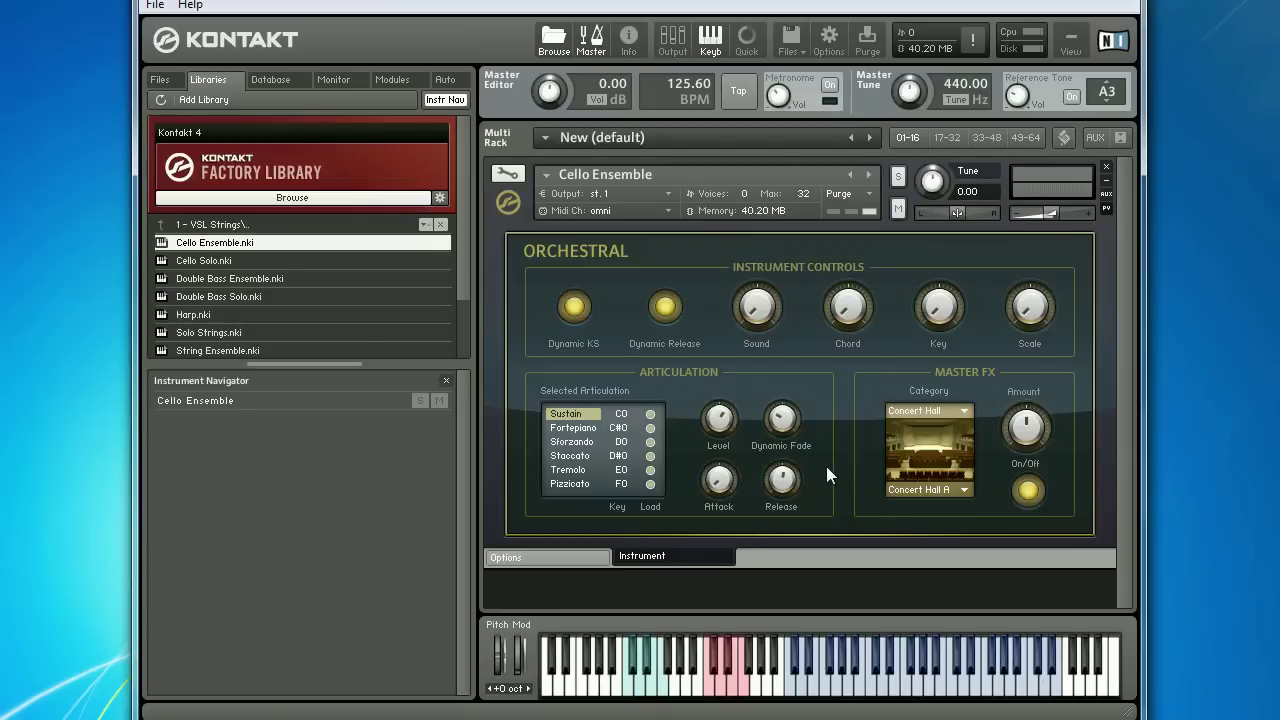
Step: Examine the Cello Ensemble's options page and its edit mode with insert and send effects expanded, and return to the performance view
{"action": "left_click", "coordinate": [543, 563]}
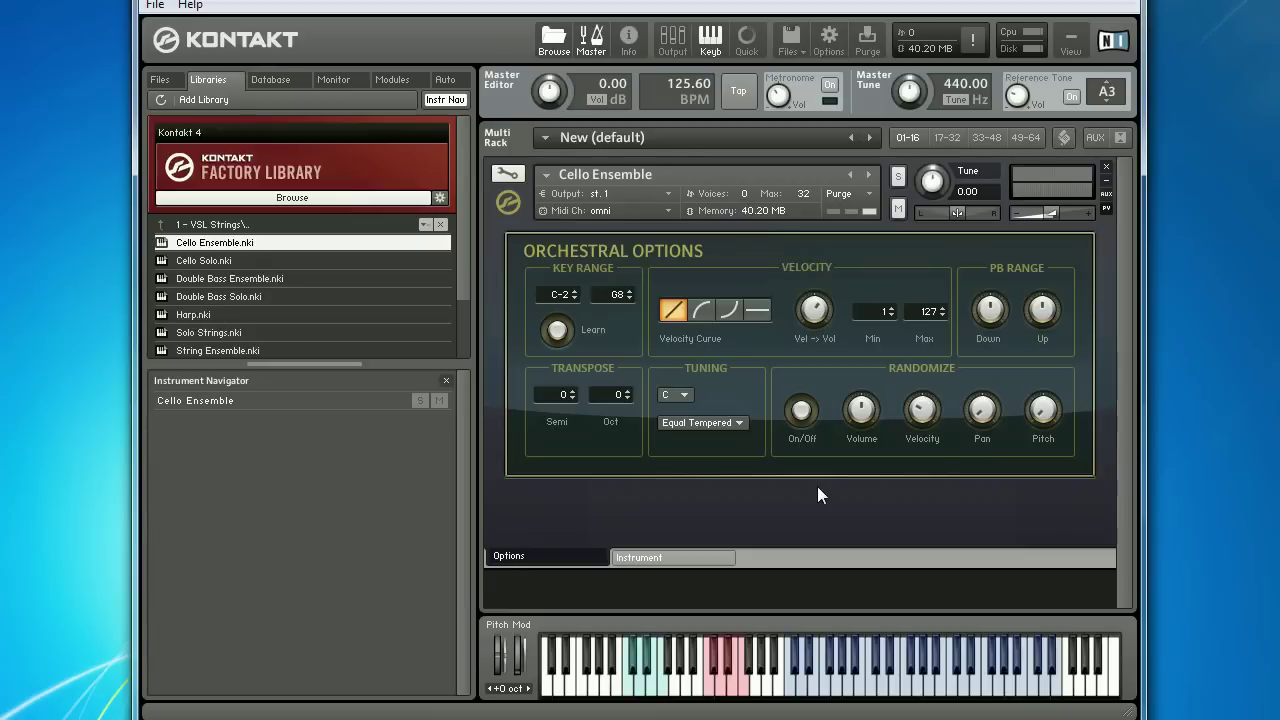
{"action": "left_click", "coordinate": [699, 558]}
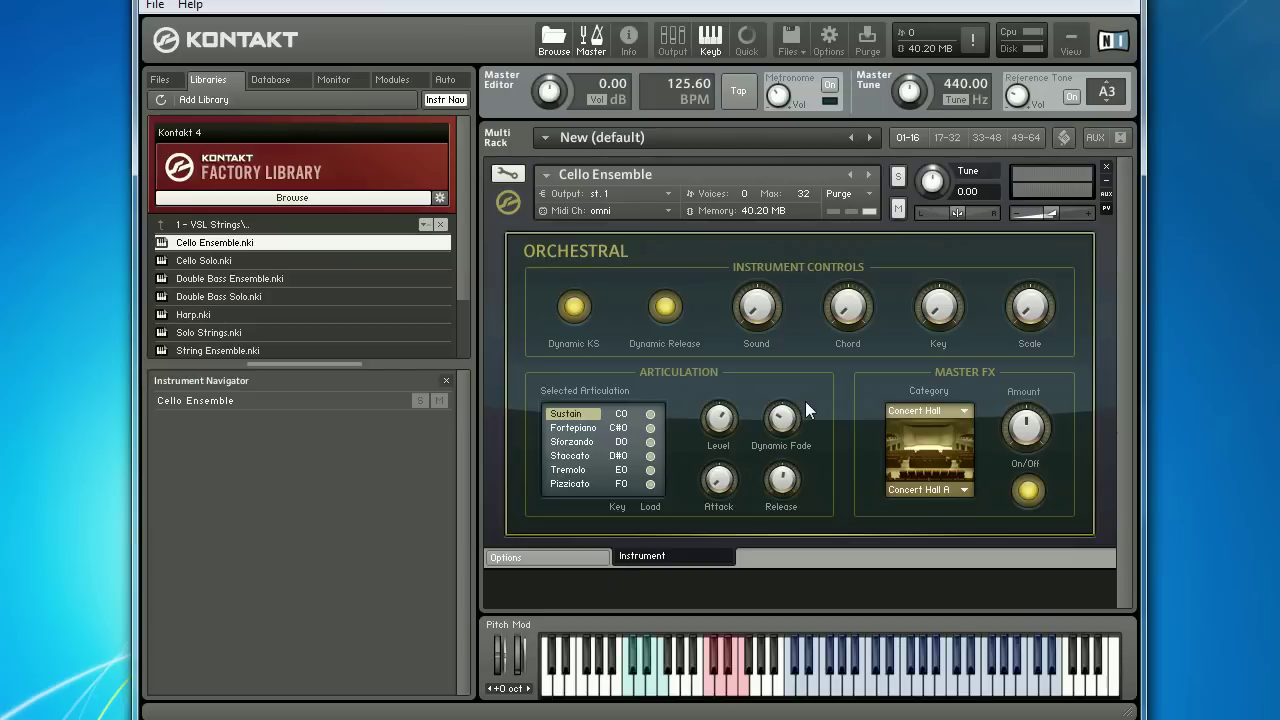
{"action": "left_click", "coordinate": [507, 174]}
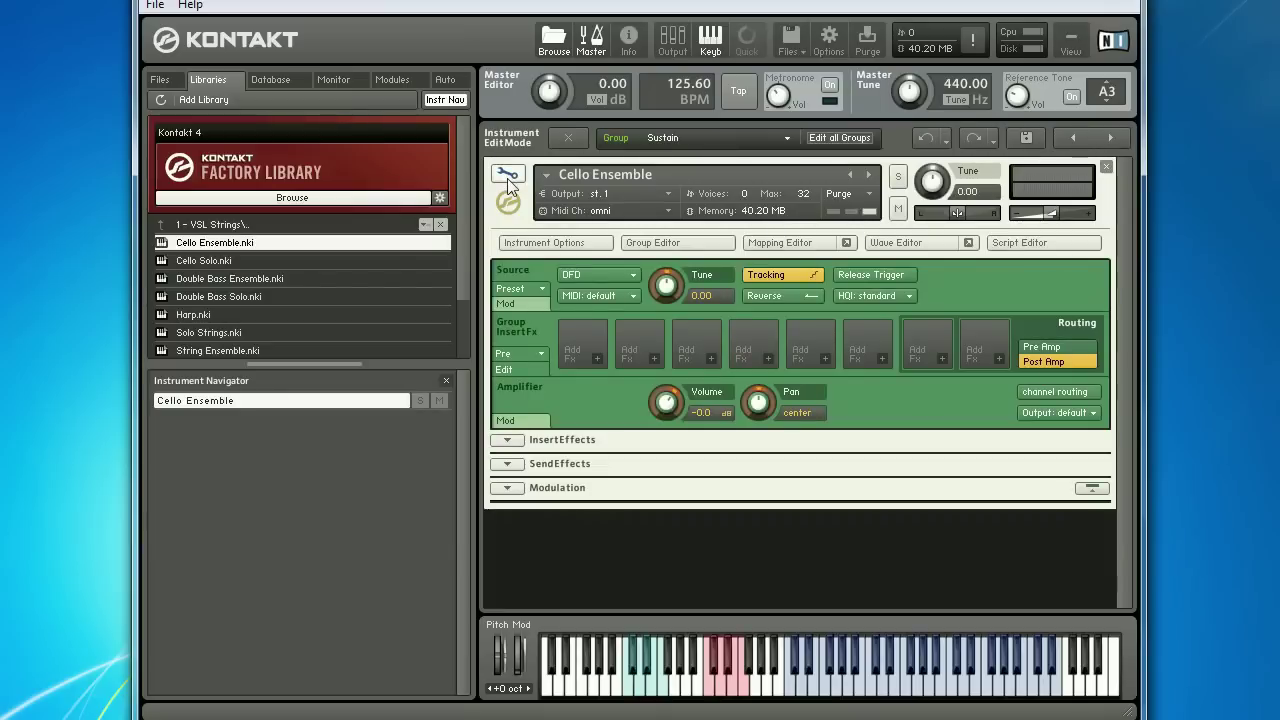
{"action": "left_click", "coordinate": [508, 440]}
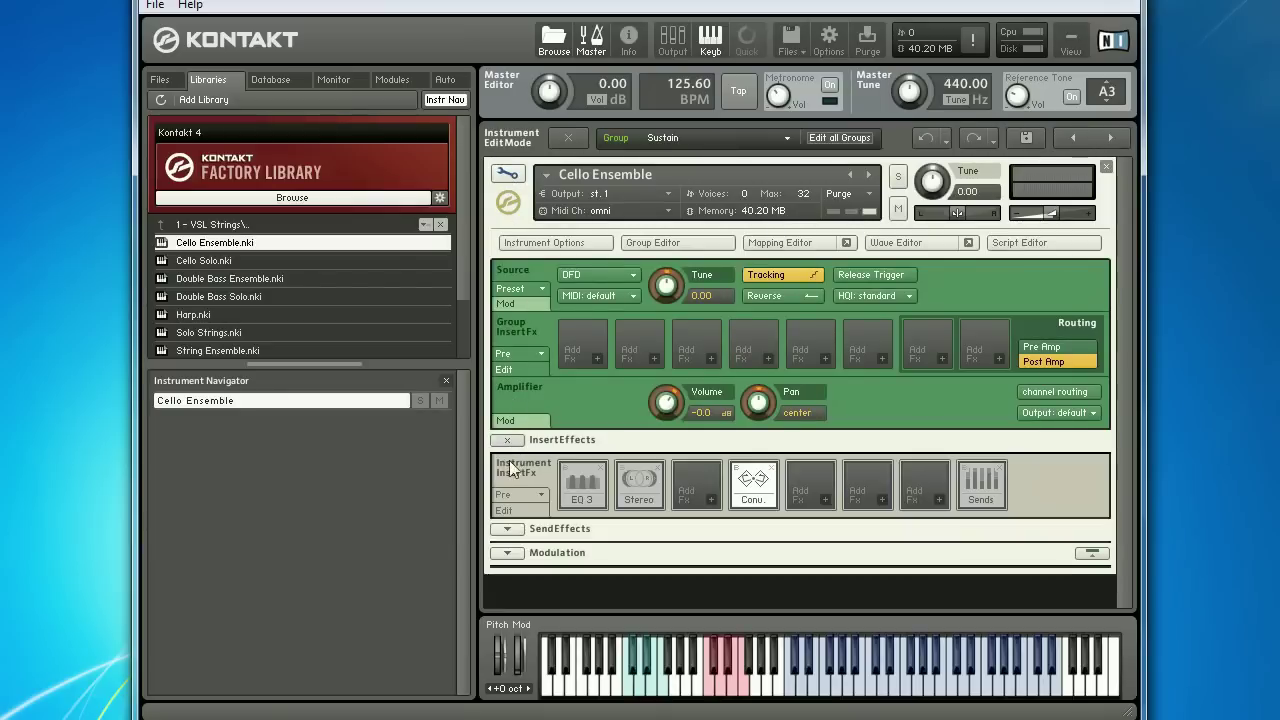
{"action": "left_click", "coordinate": [507, 529]}
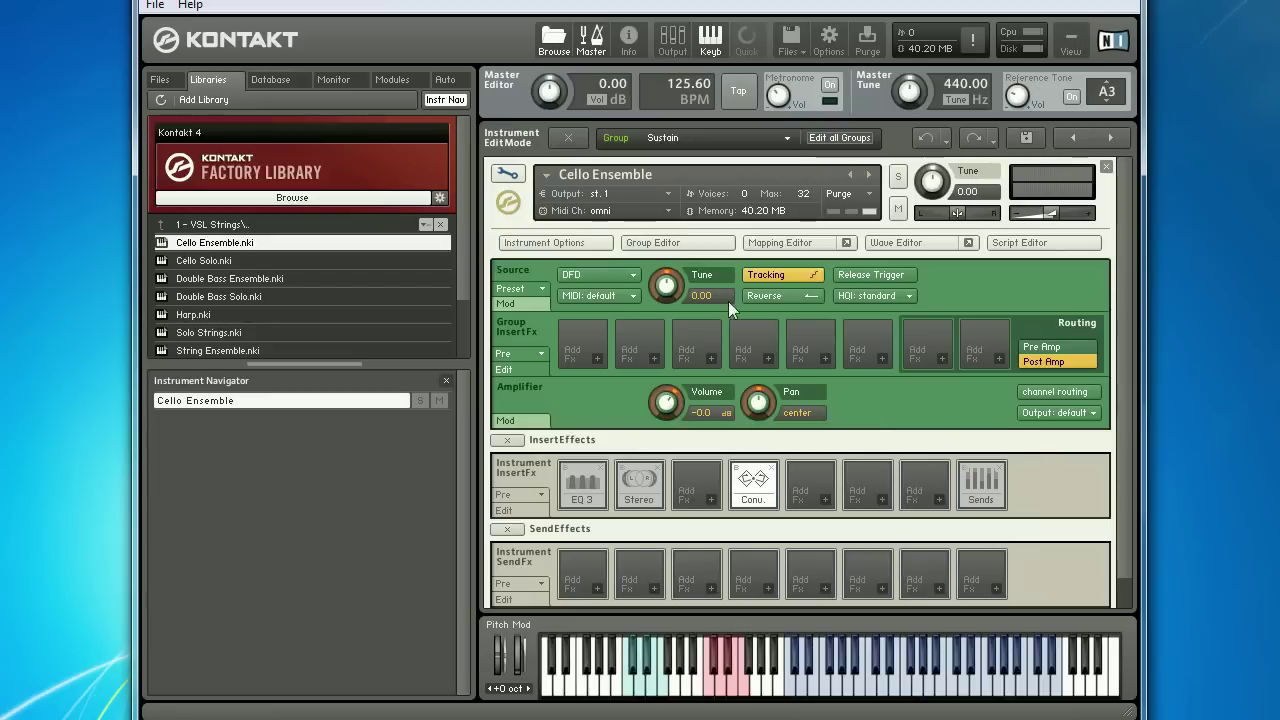
{"action": "left_click", "coordinate": [514, 178]}
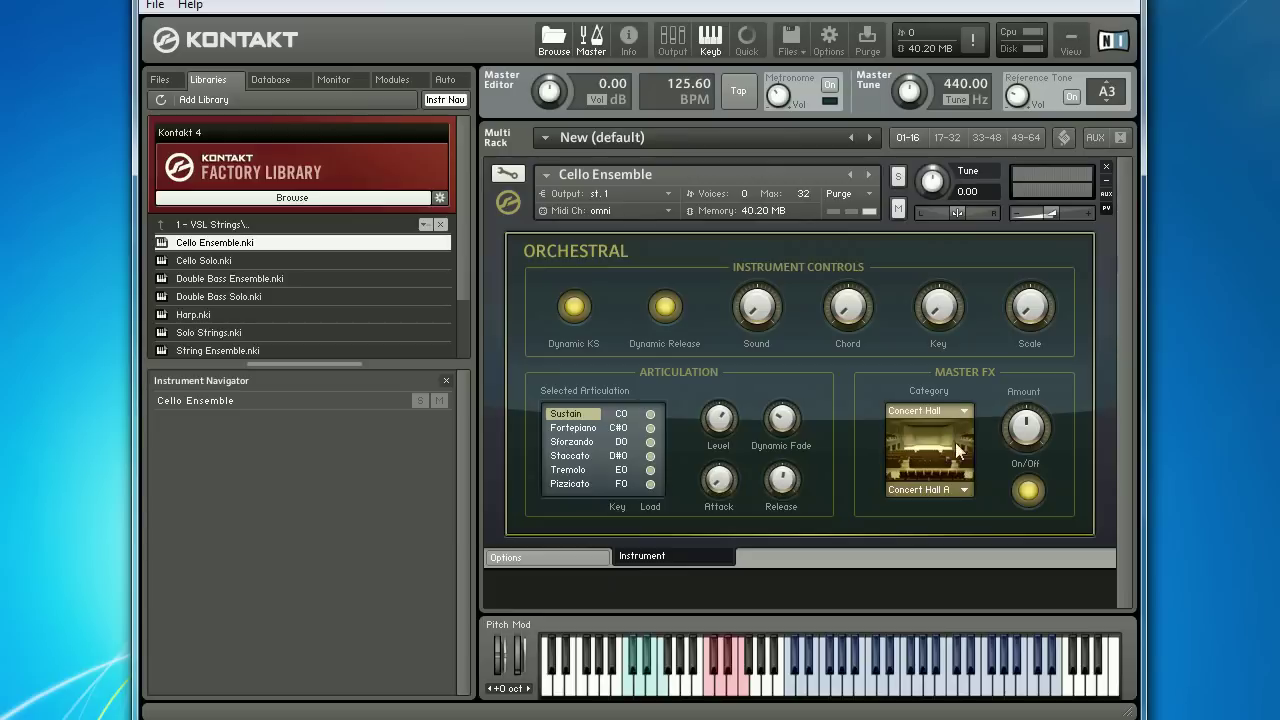
Step: Try the Room and Cathedral categories in the Cello Ensemble's Master FX and restore Concert Hall with Concert Hall A
{"action": "left_click", "coordinate": [946, 414]}
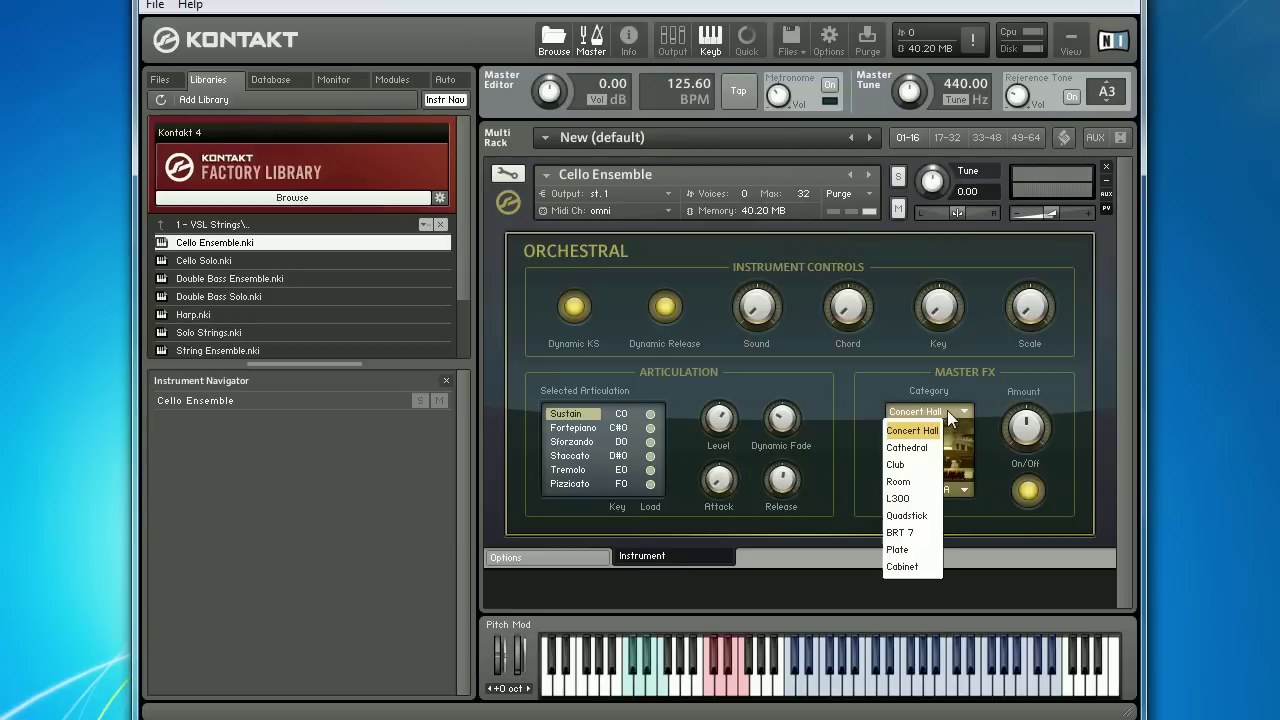
{"action": "left_click", "coordinate": [920, 483]}
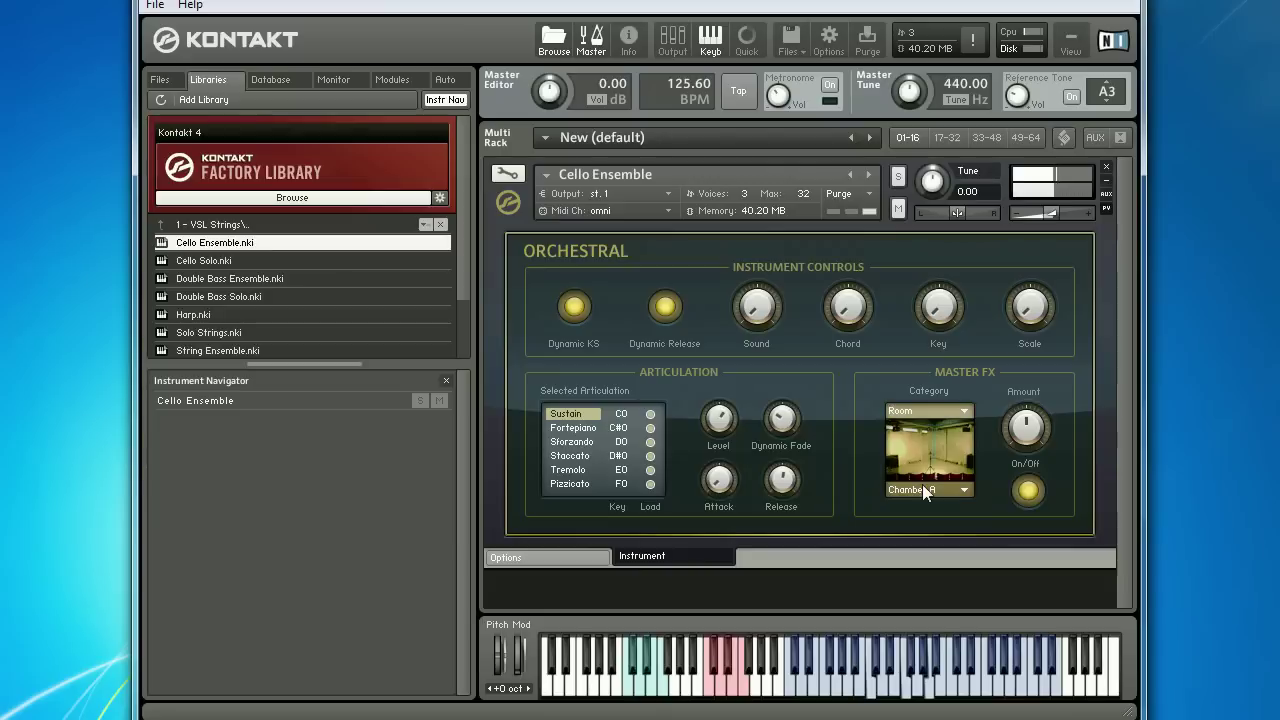
{"action": "left_click", "coordinate": [928, 411]}
{"action": "left_click", "coordinate": [928, 448]}
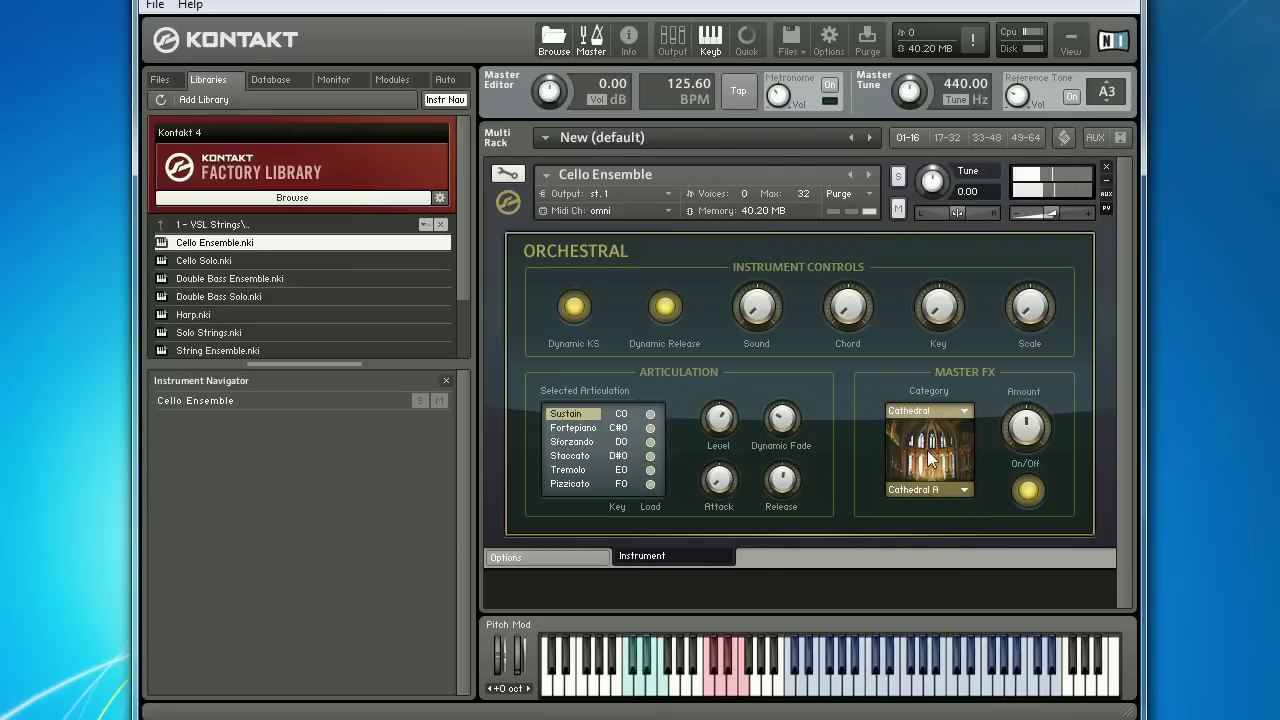
{"action": "left_click", "coordinate": [928, 411]}
{"action": "left_click", "coordinate": [925, 428]}
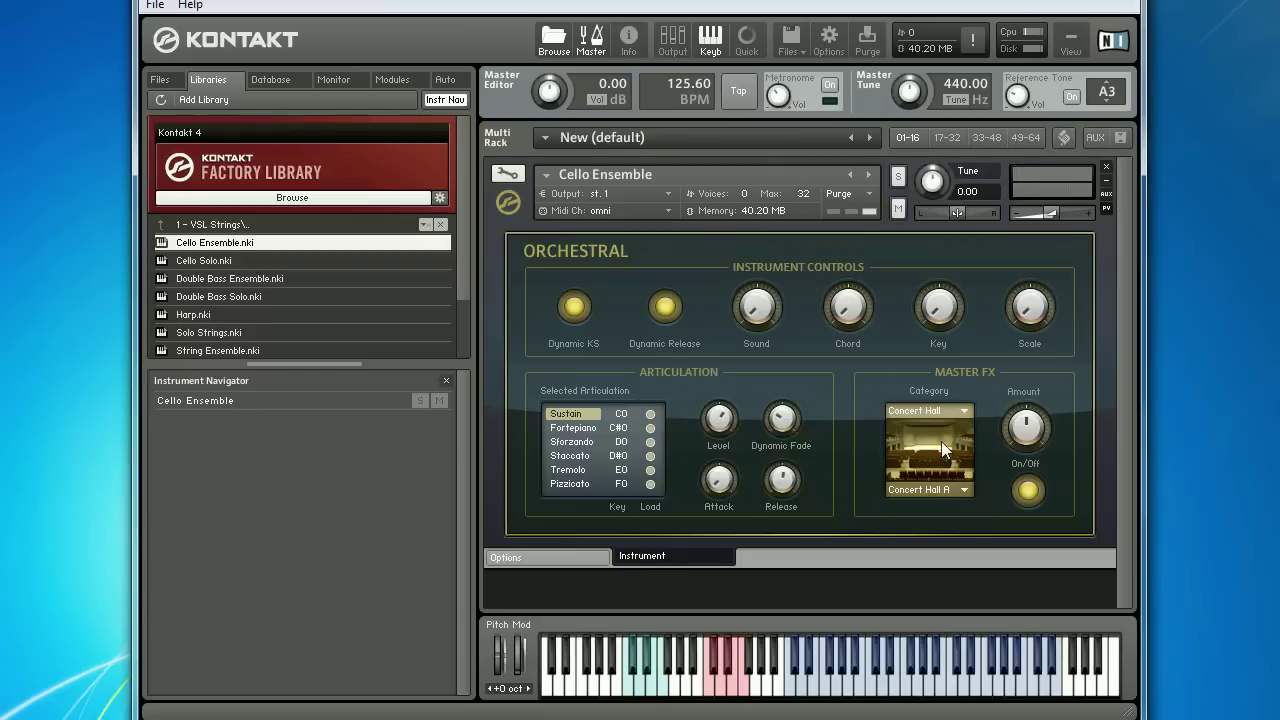
{"action": "left_click", "coordinate": [941, 490]}
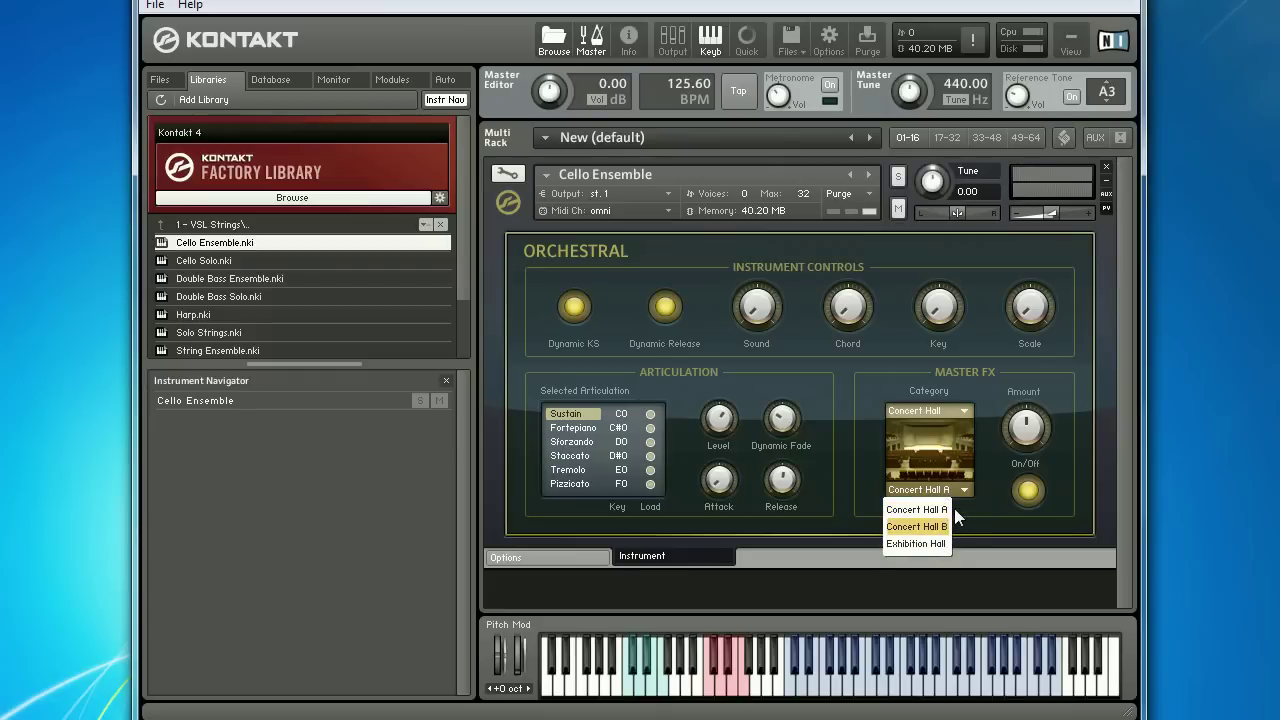
{"action": "left_click", "coordinate": [954, 508]}
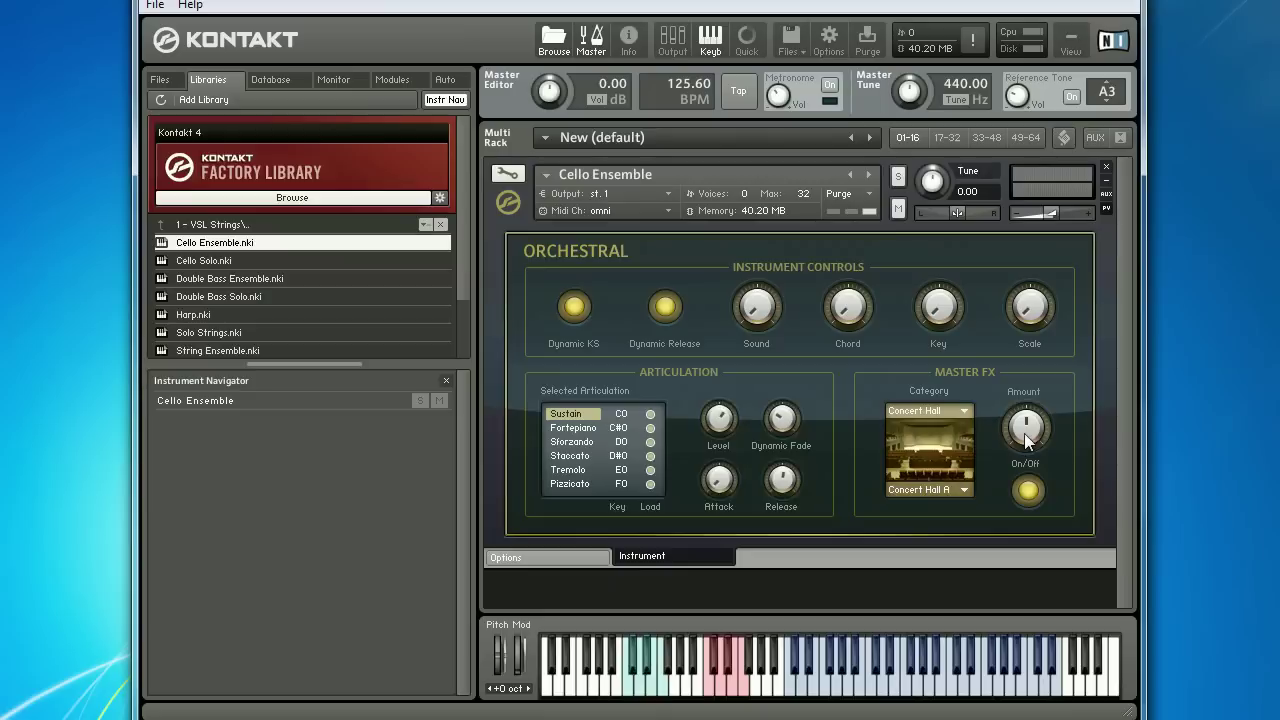
Step: View the Cello Ensemble's options page and collapse its performance view so only the instrument header remains
{"action": "left_click", "coordinate": [534, 562]}
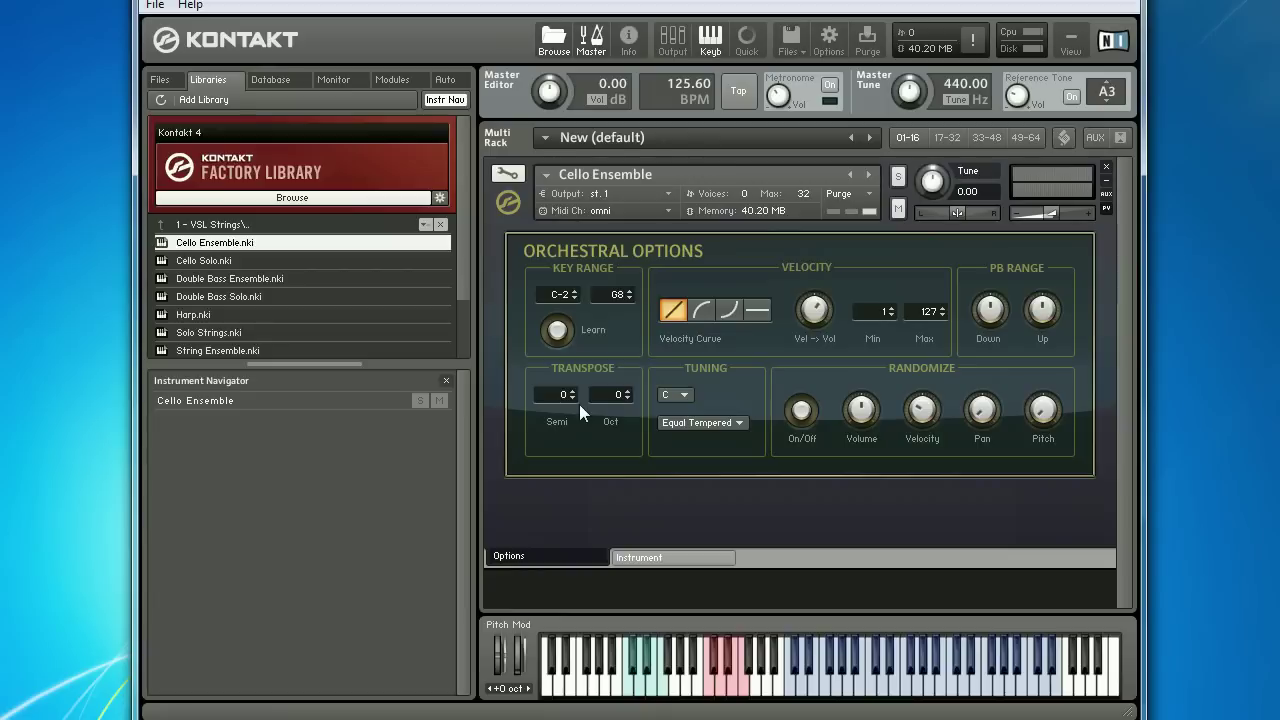
{"action": "left_click", "coordinate": [508, 203]}
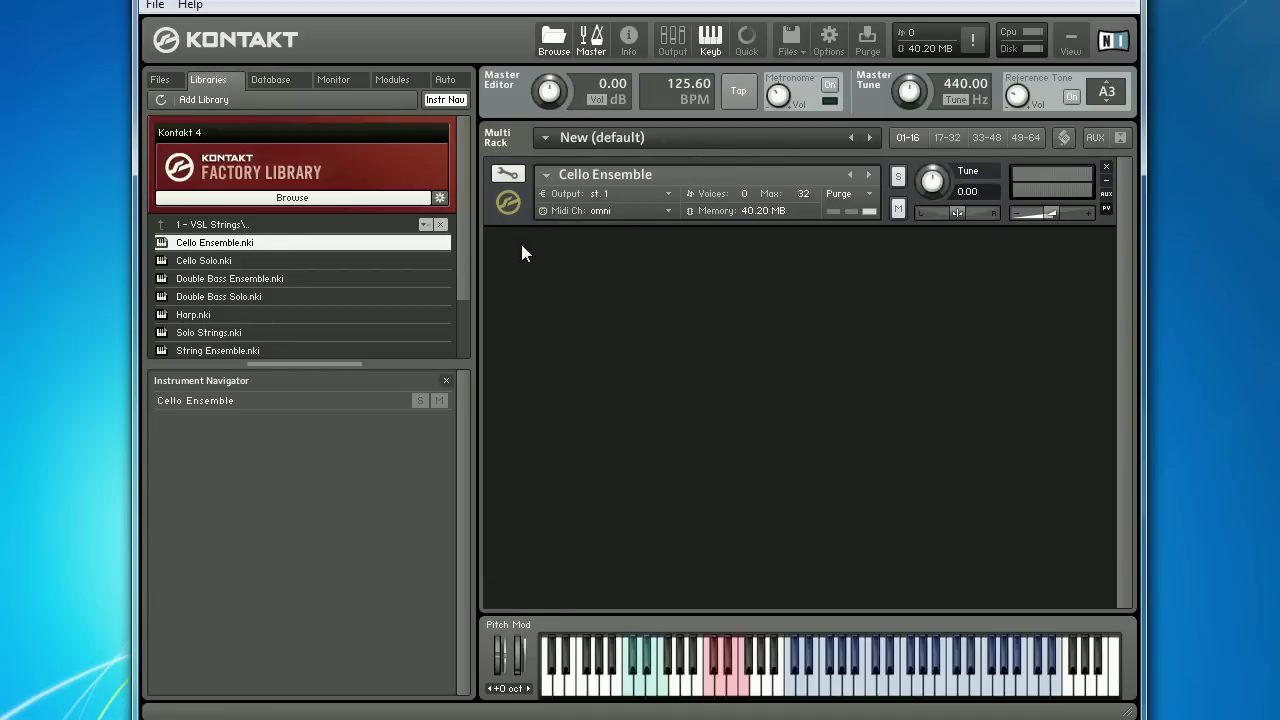
Step: Open the instrument database and look through its attribute columns from Type to Bank and Timbre
{"action": "left_click", "coordinate": [295, 80]}
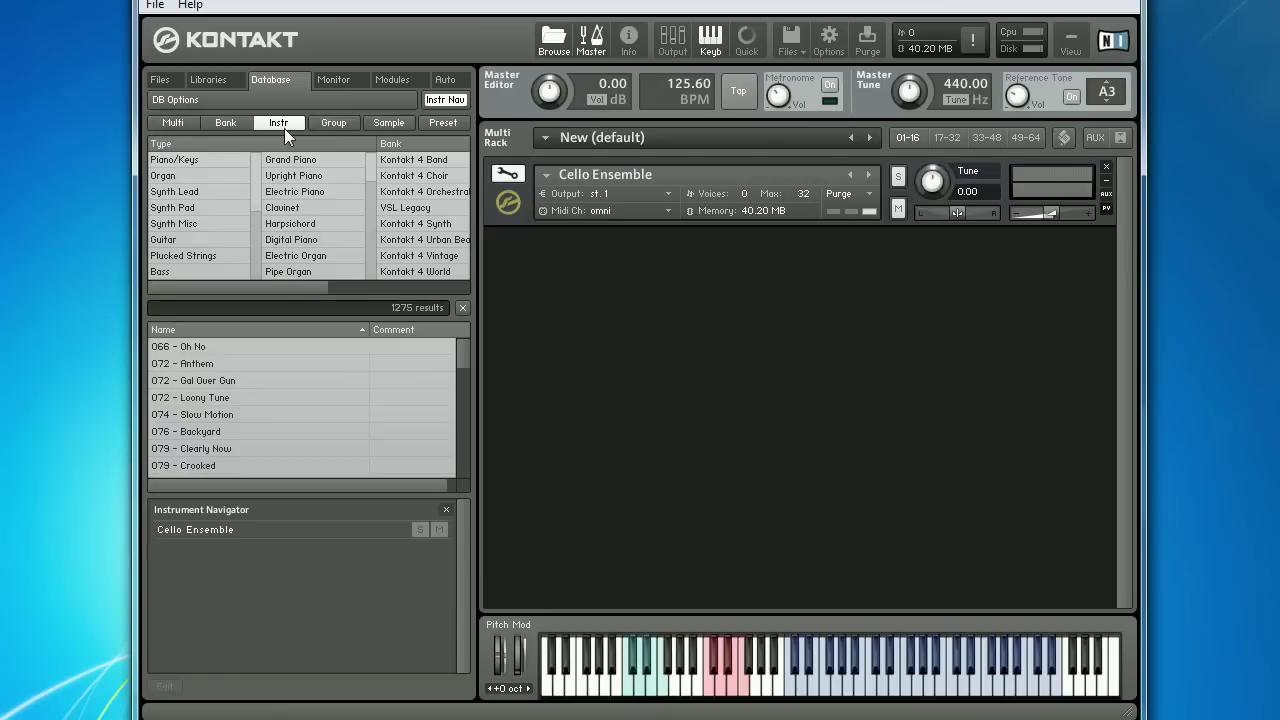
{"action": "mouse_move", "coordinate": [254, 168]}
{"action": "left_mouse_down"}
{"action": "mouse_move", "coordinate": [253, 255]}
{"action": "mouse_move", "coordinate": [260, 168]}
{"action": "left_mouse_up"}
{"action": "mouse_move", "coordinate": [369, 163]}
{"action": "left_mouse_down"}
{"action": "mouse_move", "coordinate": [376, 188]}
{"action": "mouse_move", "coordinate": [373, 152]}
{"action": "left_mouse_up"}
{"action": "left_click_drag", "start_coordinate": [306, 289], "coordinate": [355, 289]}
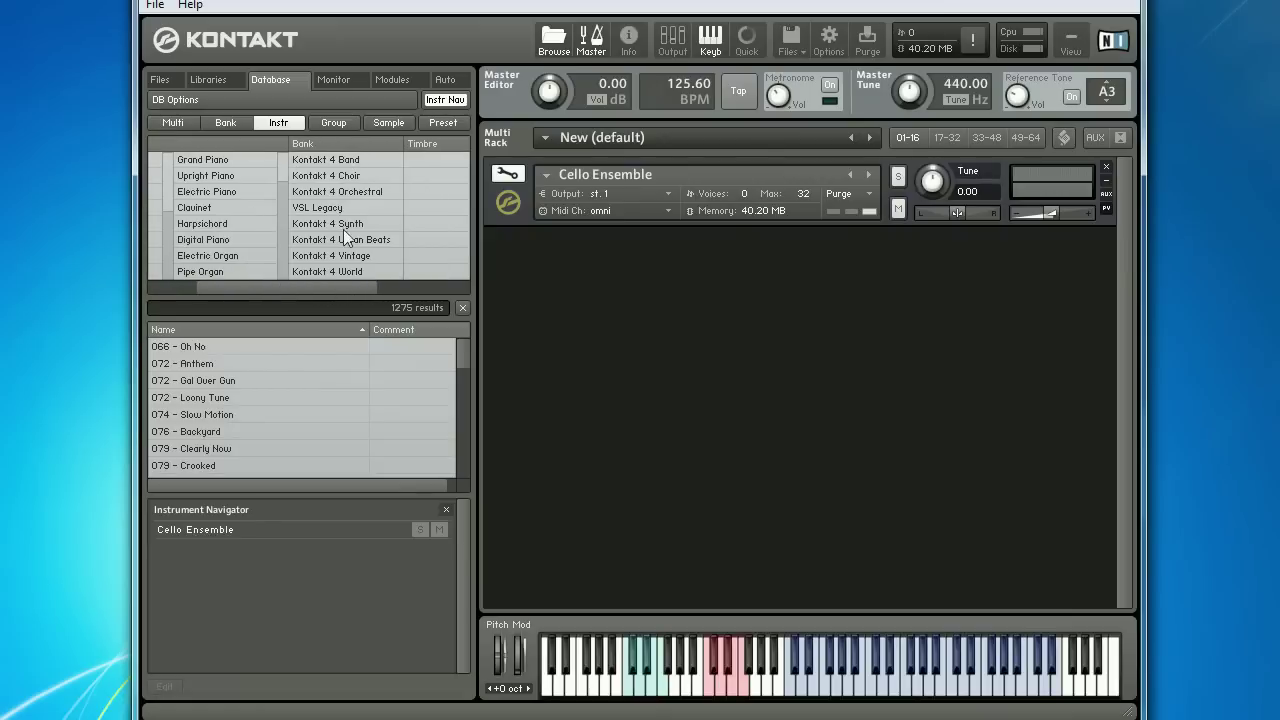
{"action": "left_click_drag", "start_coordinate": [353, 283], "coordinate": [276, 290]}
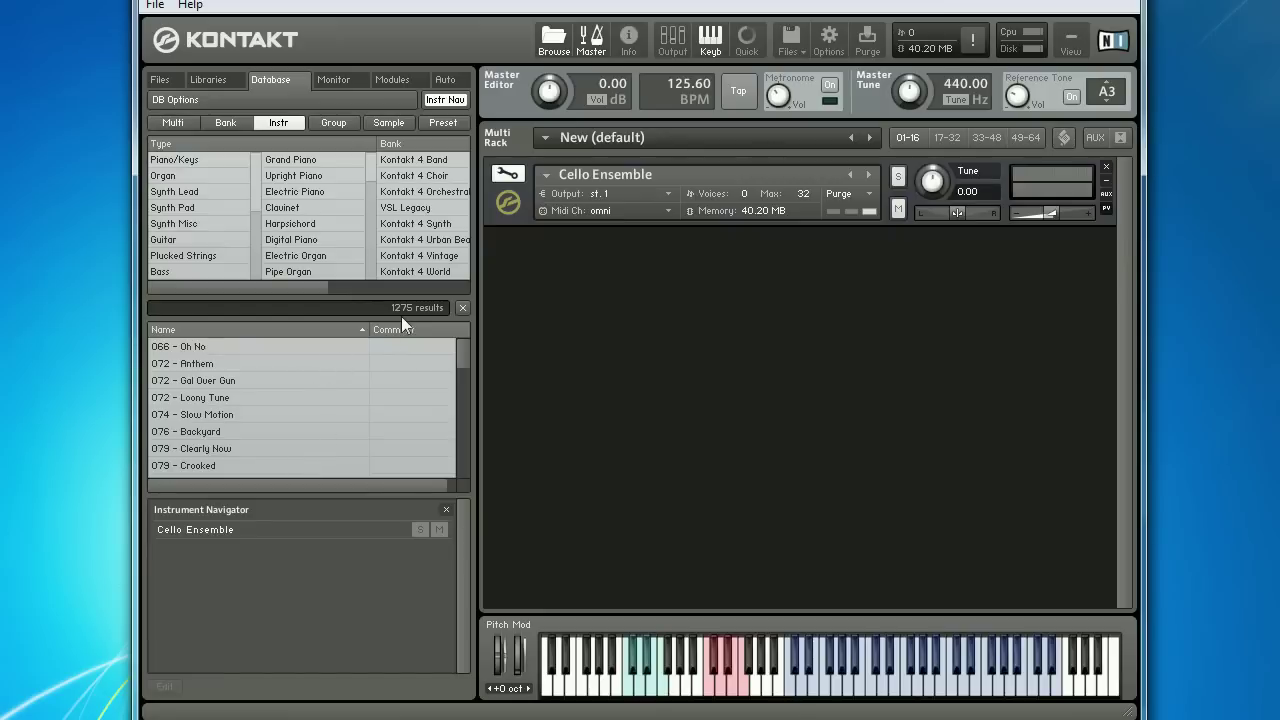
Step: Try filtering the database instruments by Organ, Guitar and Clavinet one at a time, clearing each filter
{"action": "left_click", "coordinate": [174, 176]}
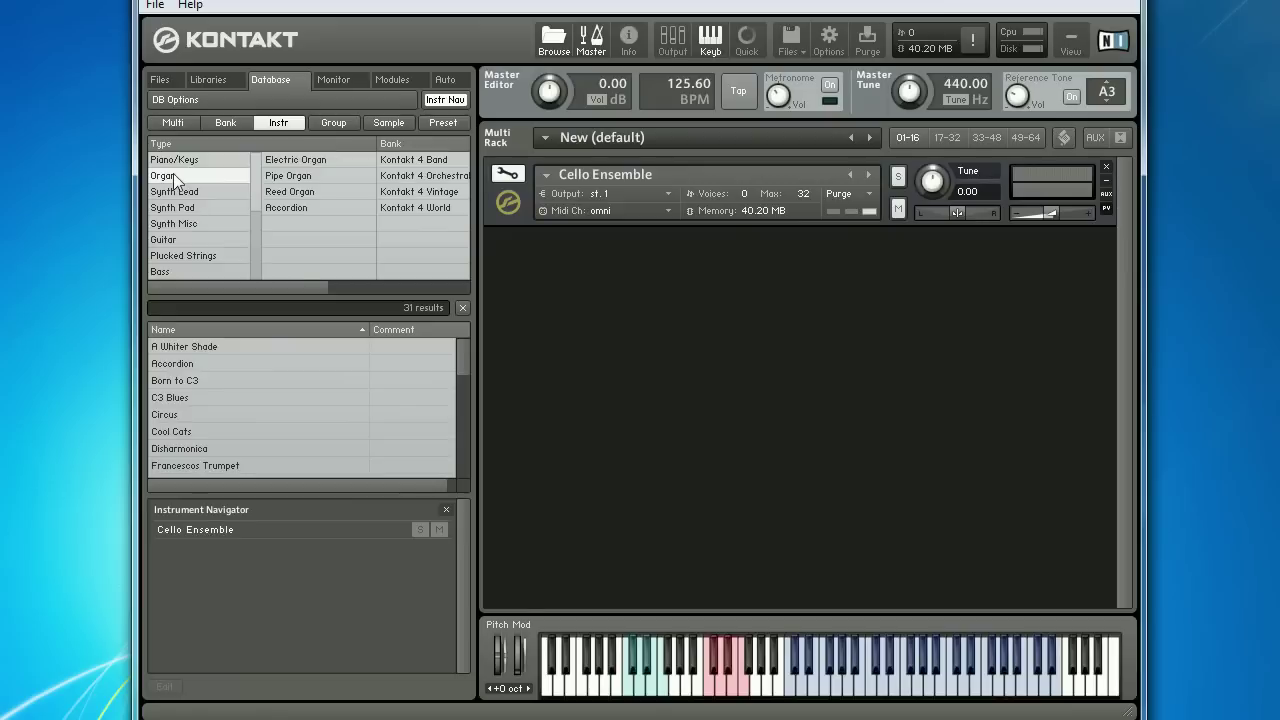
{"action": "left_click", "coordinate": [176, 177]}
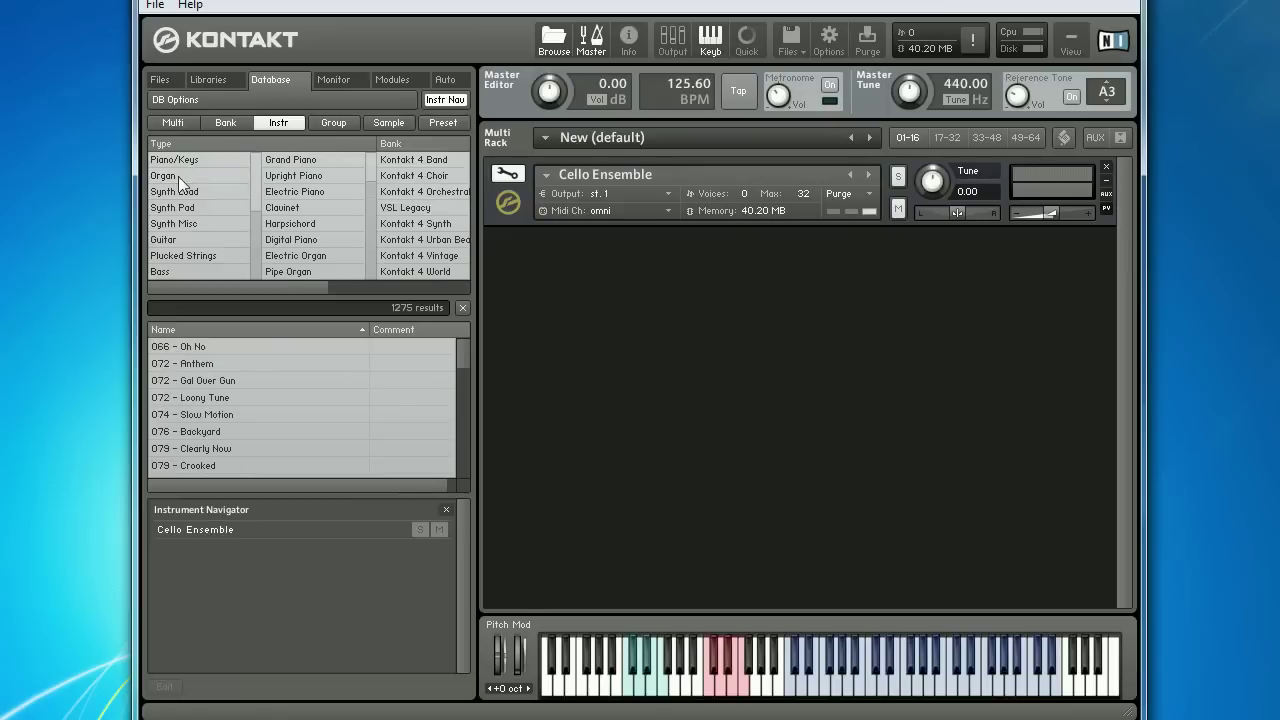
{"action": "left_click", "coordinate": [184, 239]}
{"action": "left_click", "coordinate": [184, 239]}
{"action": "left_click", "coordinate": [289, 209]}
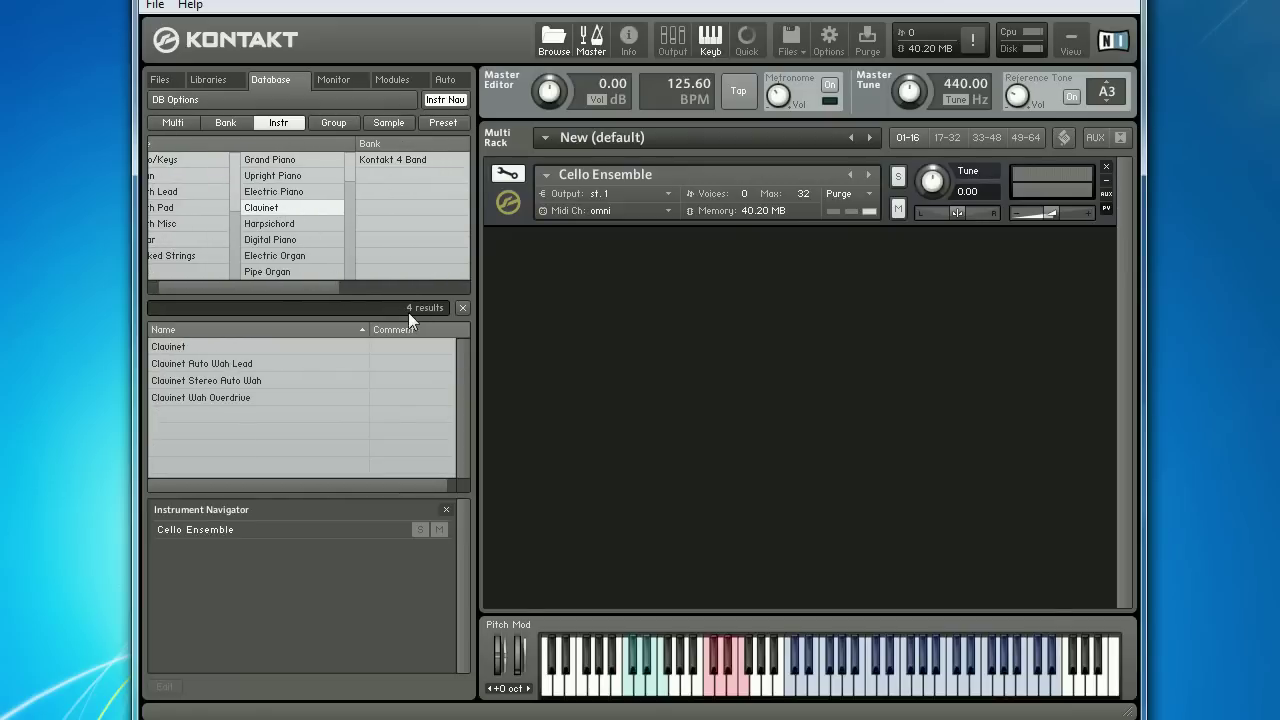
{"action": "left_click", "coordinate": [279, 209]}
{"action": "left_click_drag", "start_coordinate": [267, 291], "coordinate": [204, 290]}
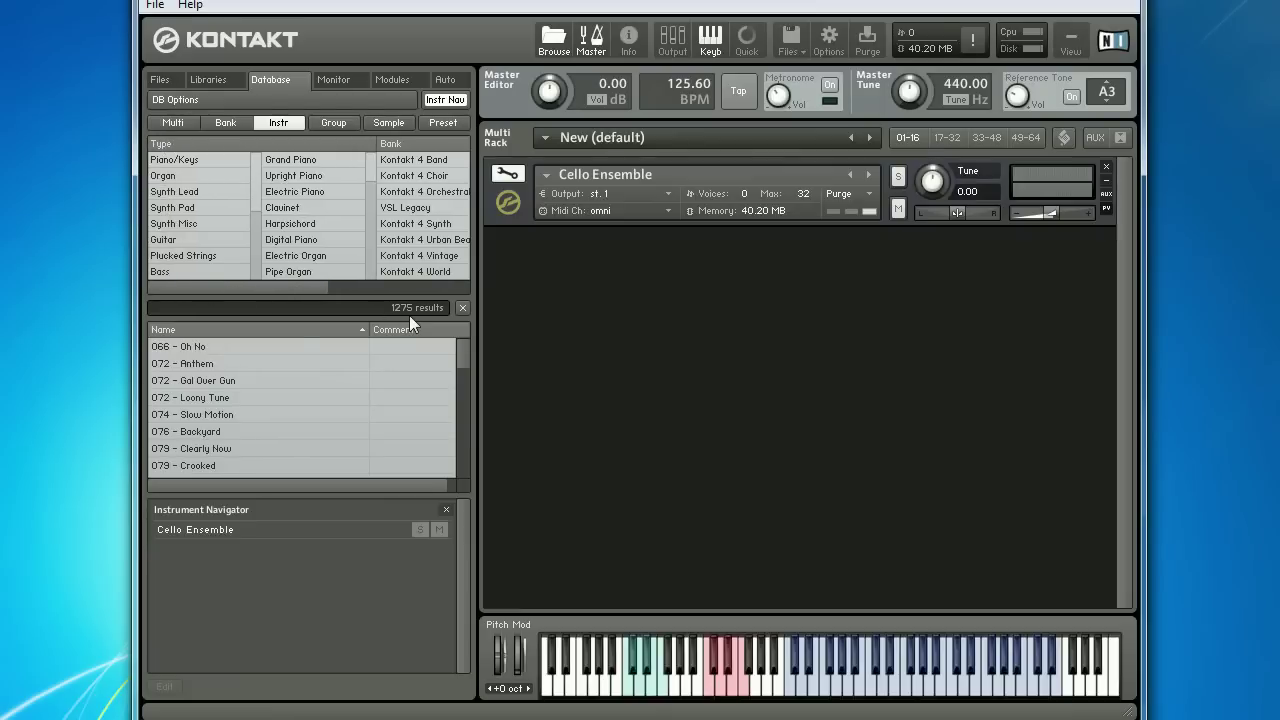
Step: Load the first Trombone entry from the database results into the rack below the Cello Ensemble
{"action": "left_click_drag", "start_coordinate": [464, 352], "coordinate": [455, 442]}
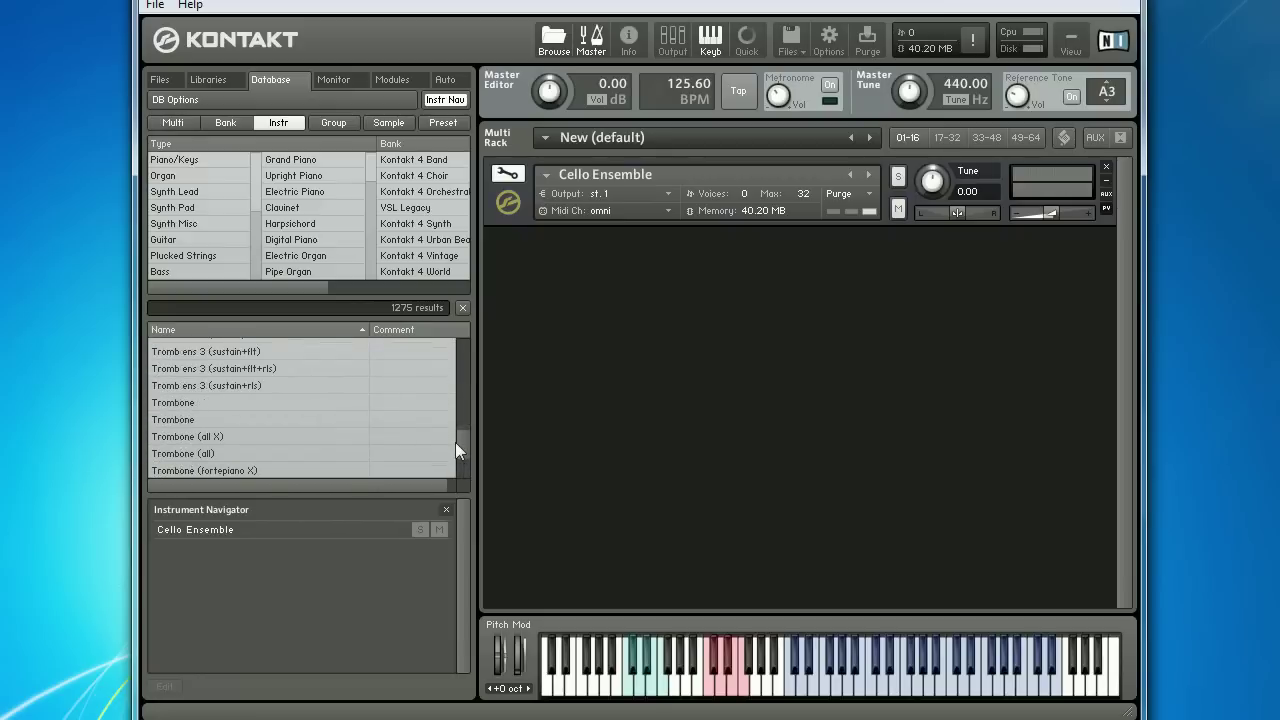
{"action": "left_click_drag", "start_coordinate": [172, 405], "coordinate": [586, 367]}
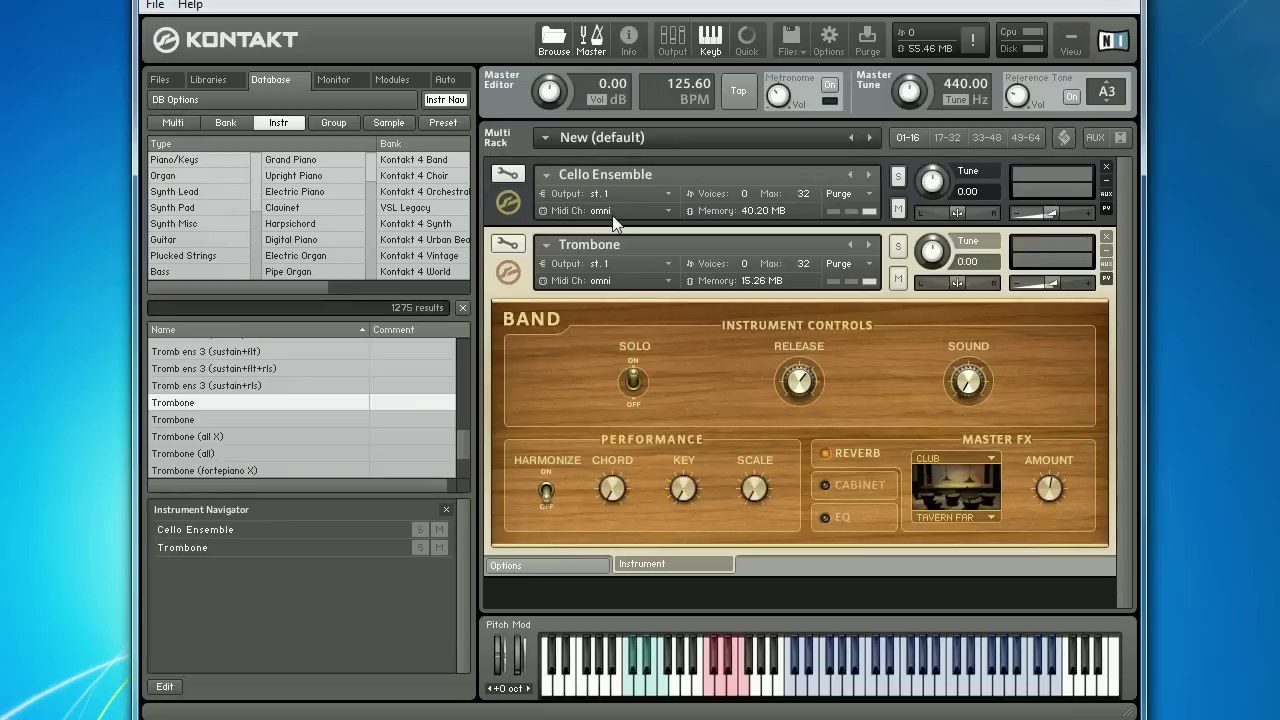
Step: Compare the two loaded instruments by toggling their mutes, soloing the Trombone, and finally soloing the Cello Ensemble
{"action": "left_click", "coordinate": [897, 281]}
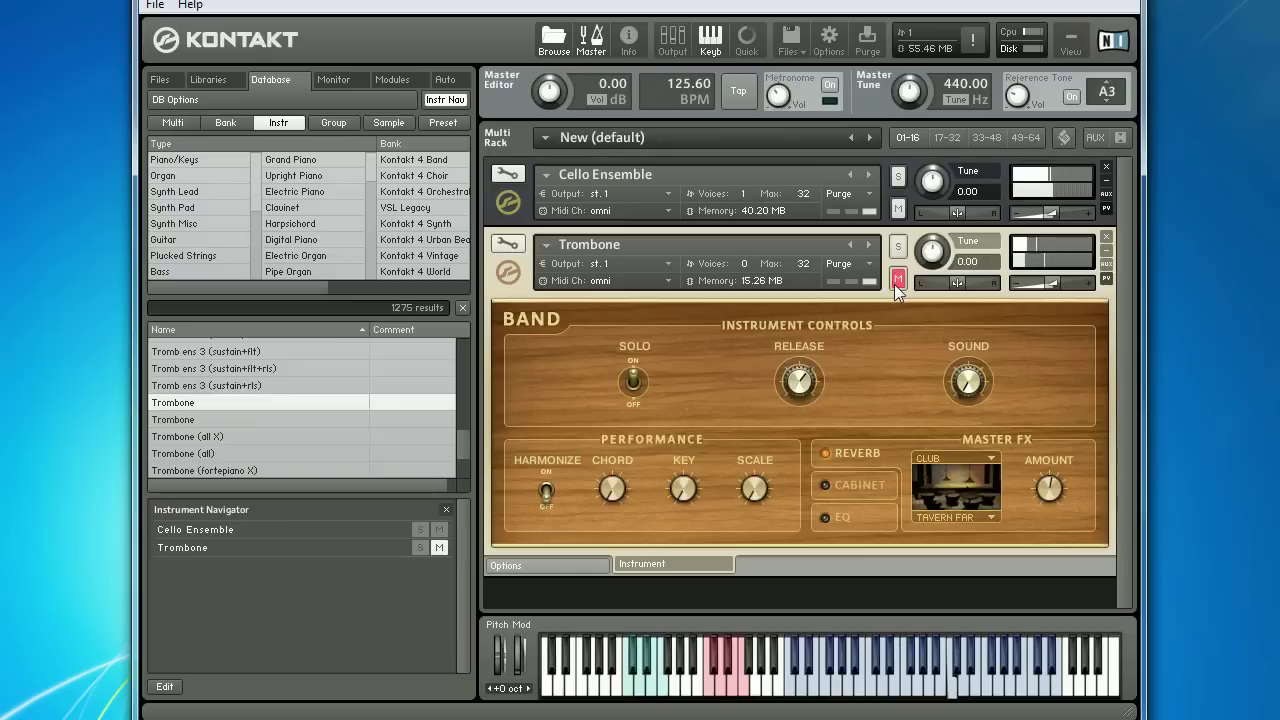
{"action": "left_click", "coordinate": [898, 209]}
{"action": "left_click", "coordinate": [898, 209]}
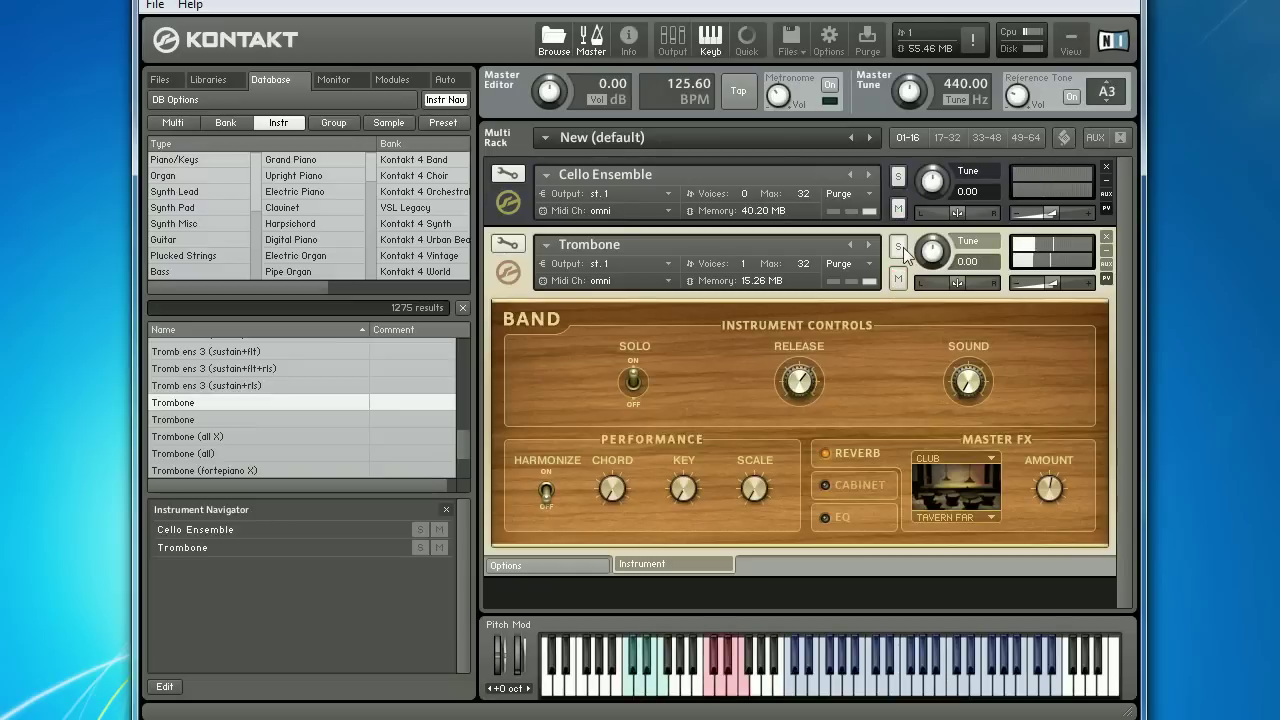
{"action": "left_click", "coordinate": [898, 246]}
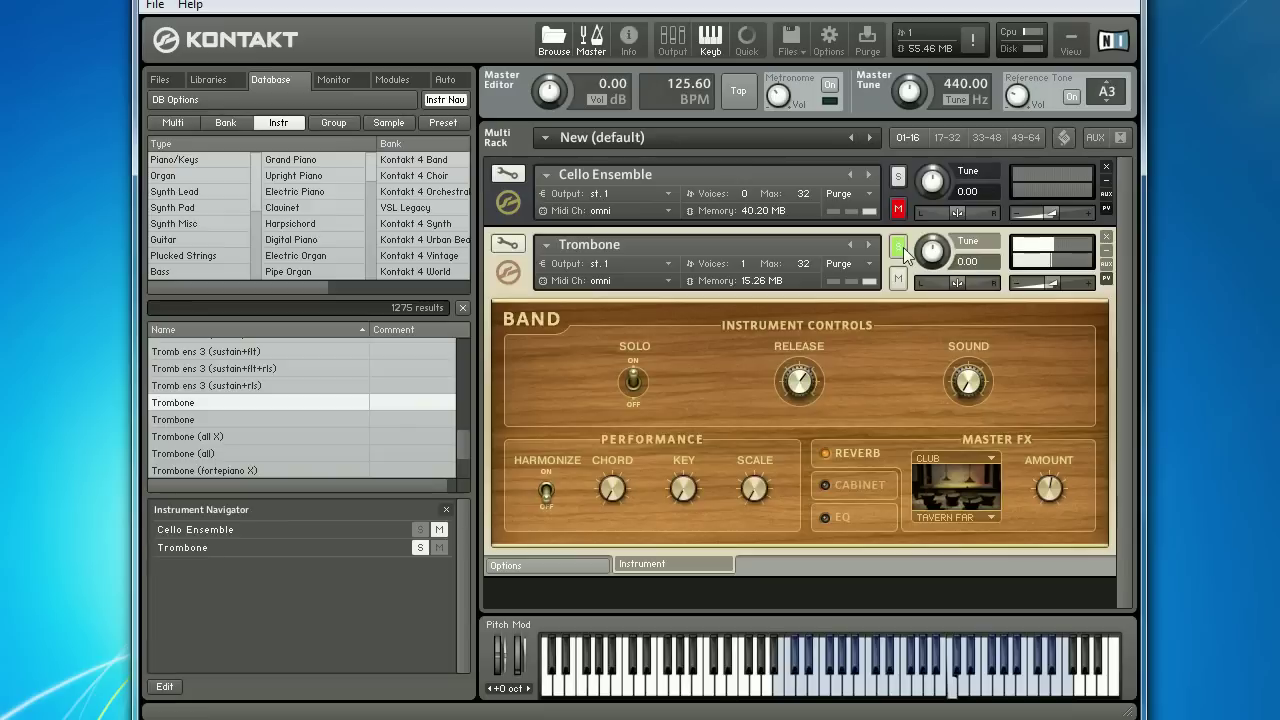
{"action": "left_click", "coordinate": [898, 177]}
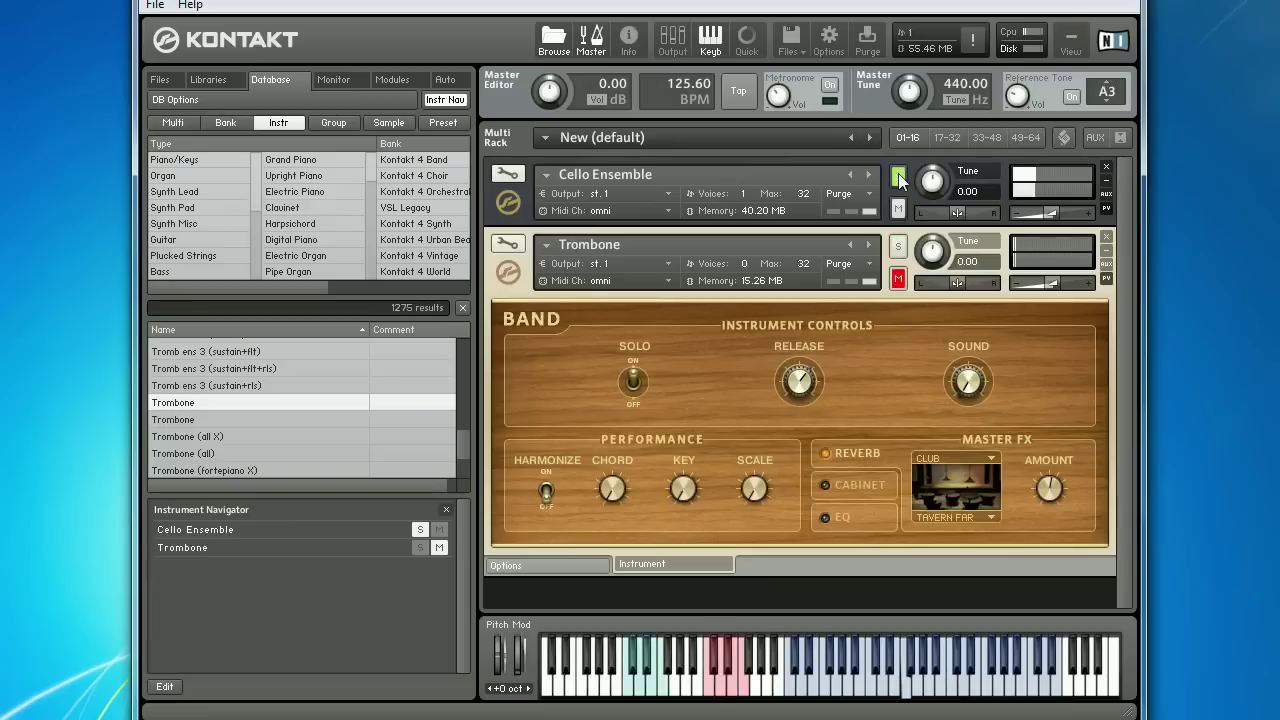
Step: Clear the Cello Ensemble's solo, and toggle the Trombone's solo on and off from the Instrument Navigator
{"action": "left_click", "coordinate": [898, 177]}
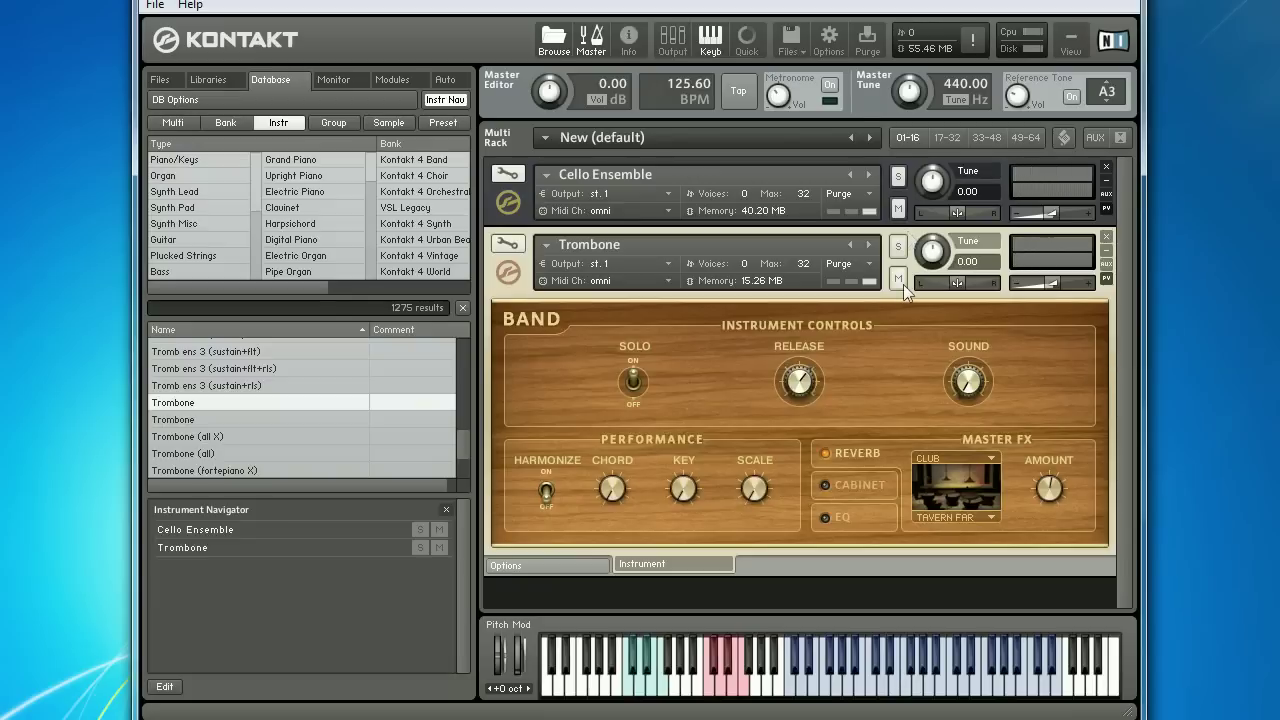
{"action": "left_click", "coordinate": [424, 546]}
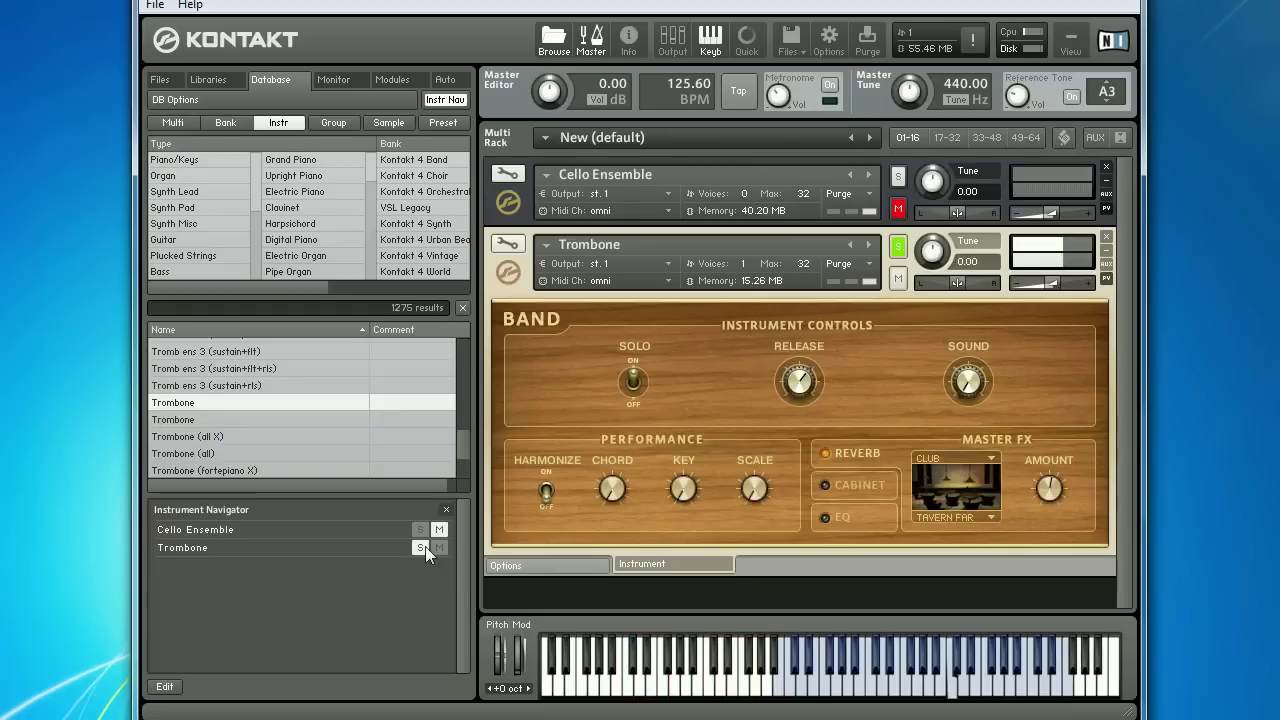
{"action": "left_click", "coordinate": [425, 546]}
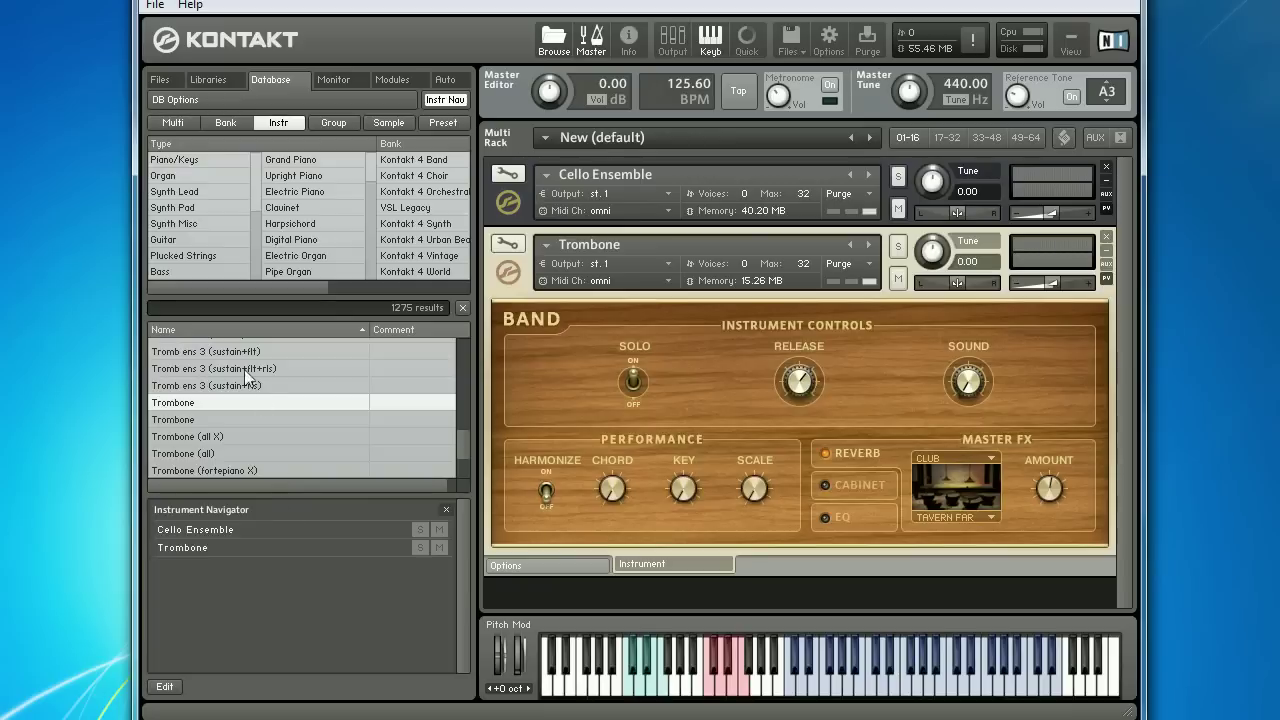
Step: Search the instrument database for timpani and load Timpani Rolls into the rack below the Trombone
{"action": "left_click", "coordinate": [205, 309]}
{"action": "type", "text": "timpani"}
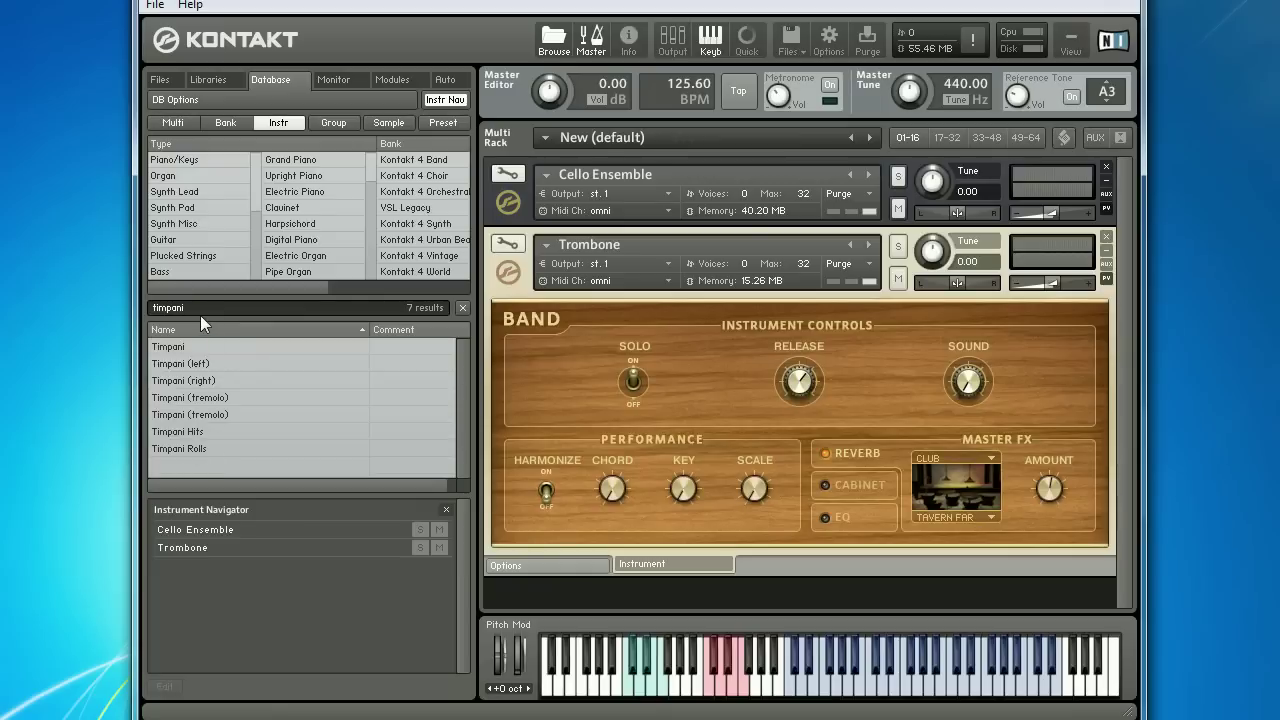
{"action": "double_click", "coordinate": [188, 447]}
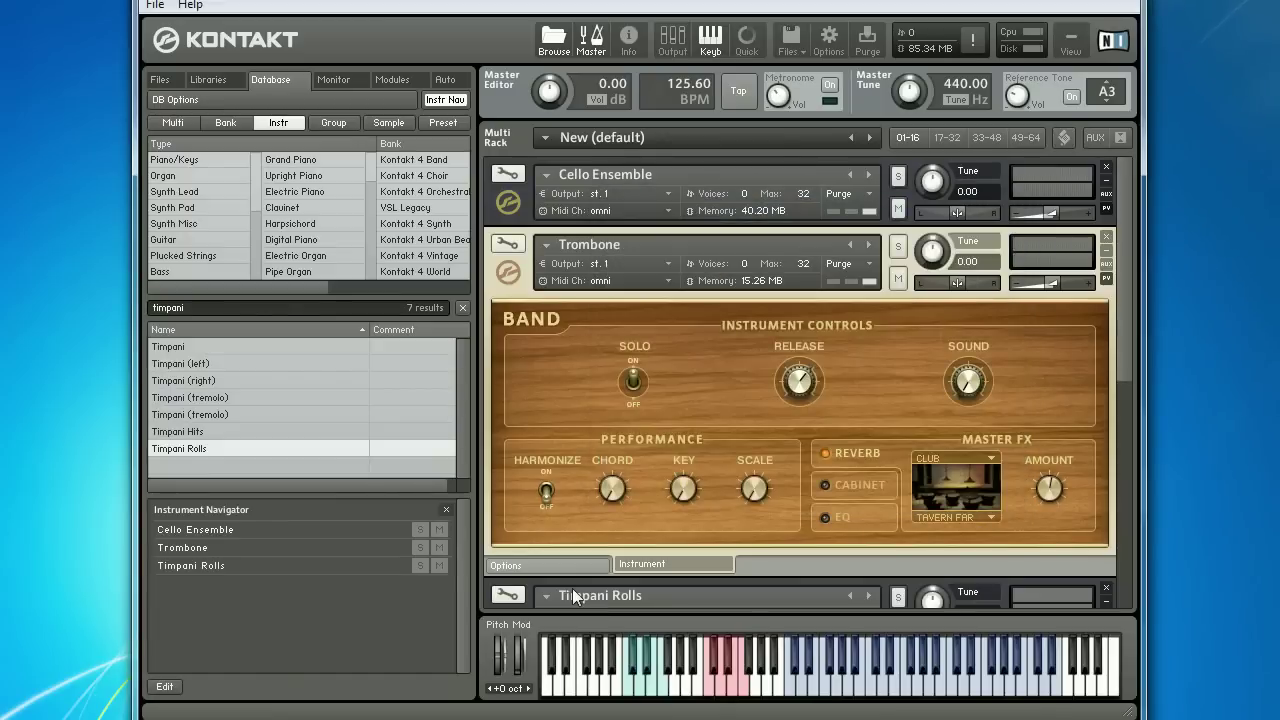
{"action": "left_click_drag", "start_coordinate": [1116, 300], "coordinate": [1126, 461]}
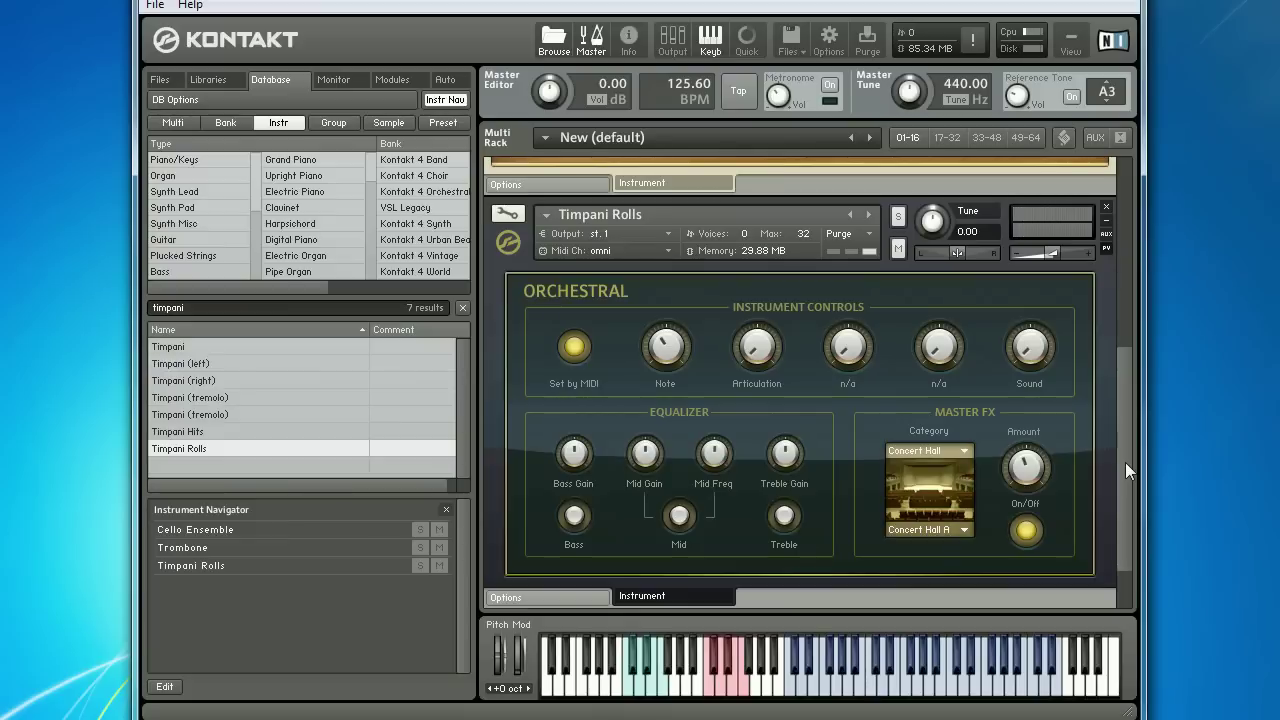
Step: Lower the Cello Ensemble's volume slightly in the rack
{"action": "left_click_drag", "start_coordinate": [1125, 463], "coordinate": [1146, 195]}
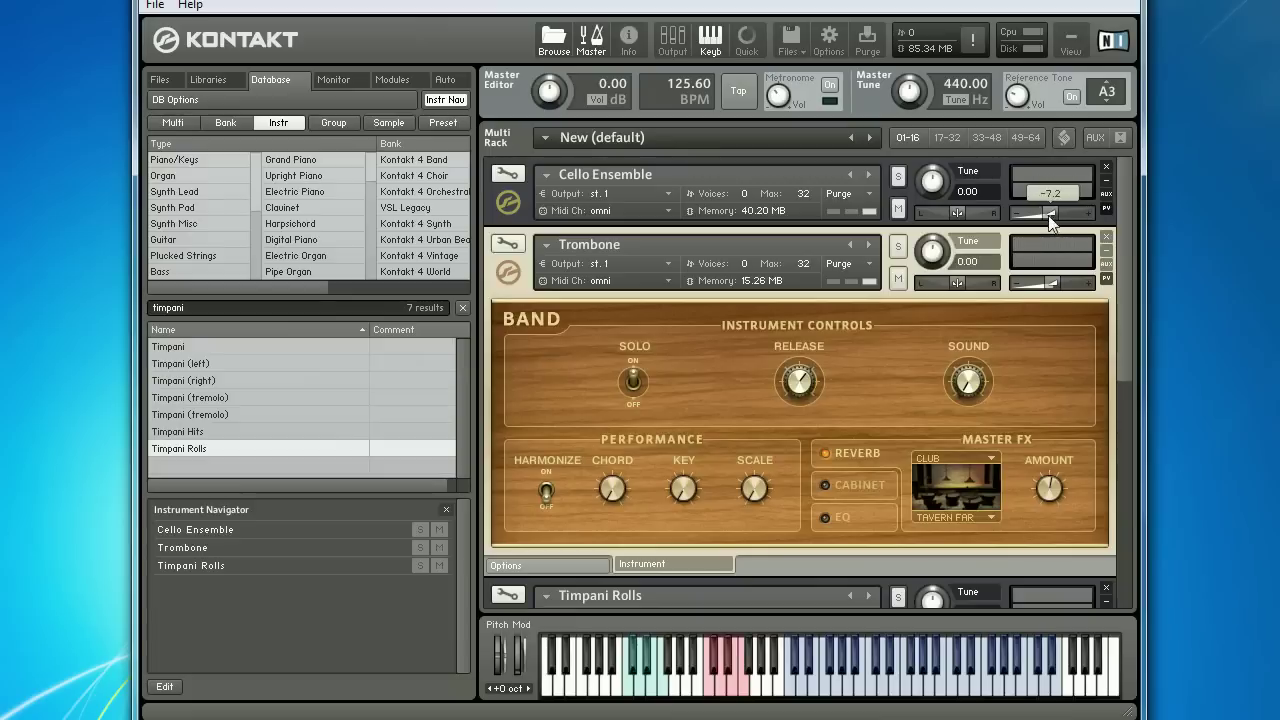
{"action": "left_click_drag", "start_coordinate": [1048, 215], "coordinate": [1042, 224]}
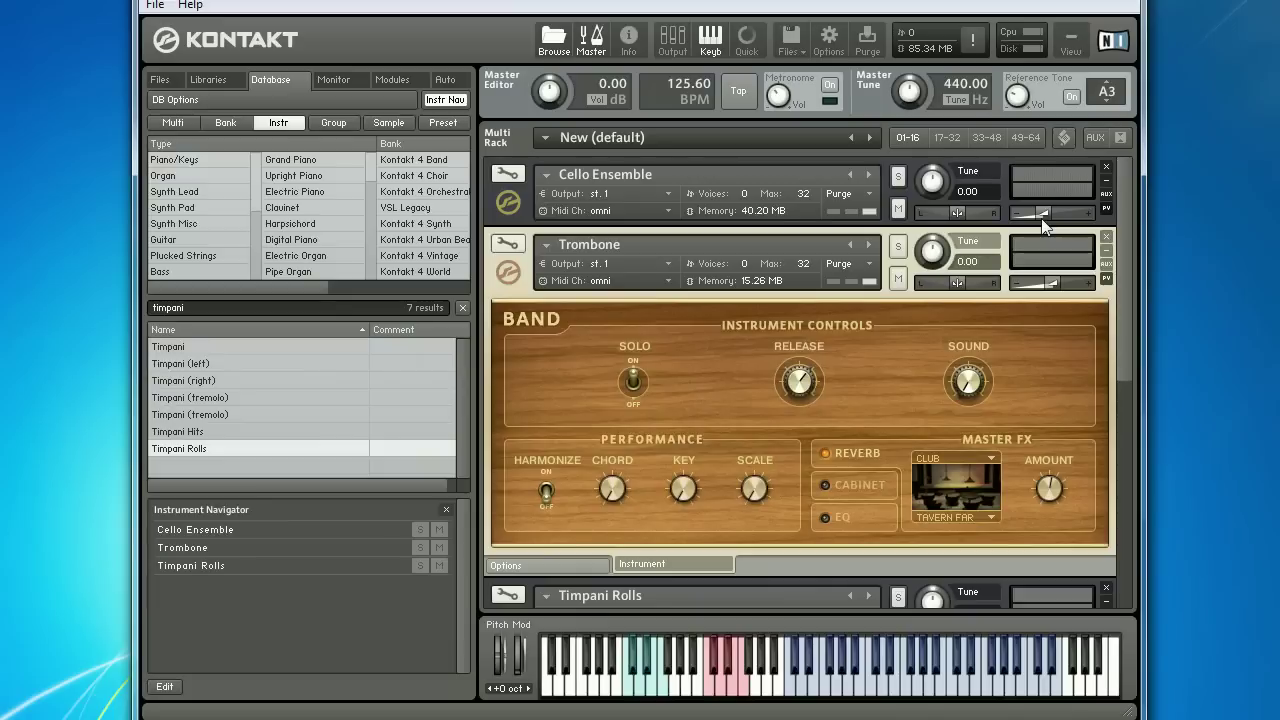
Step: Remove Timpani Rolls from the rack and load Timpani Hits below the Trombone in its place
{"action": "left_click", "coordinate": [229, 566]}
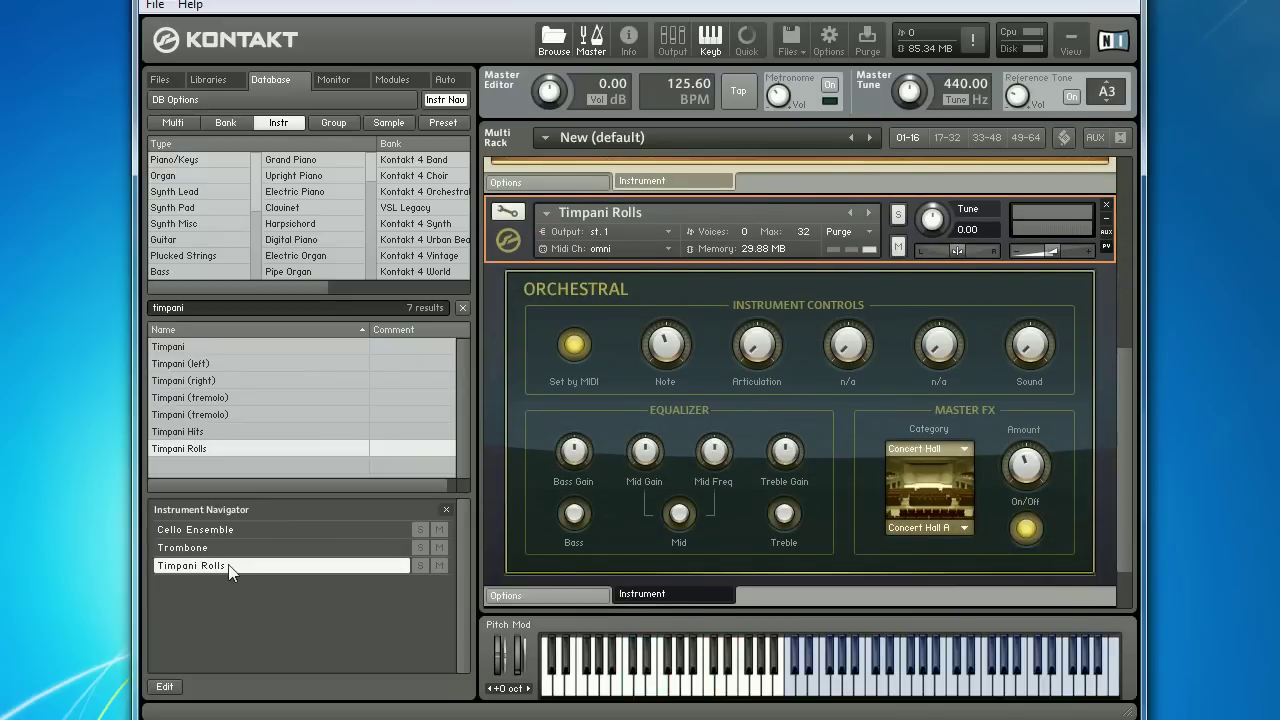
{"action": "key", "text": "Delete"}
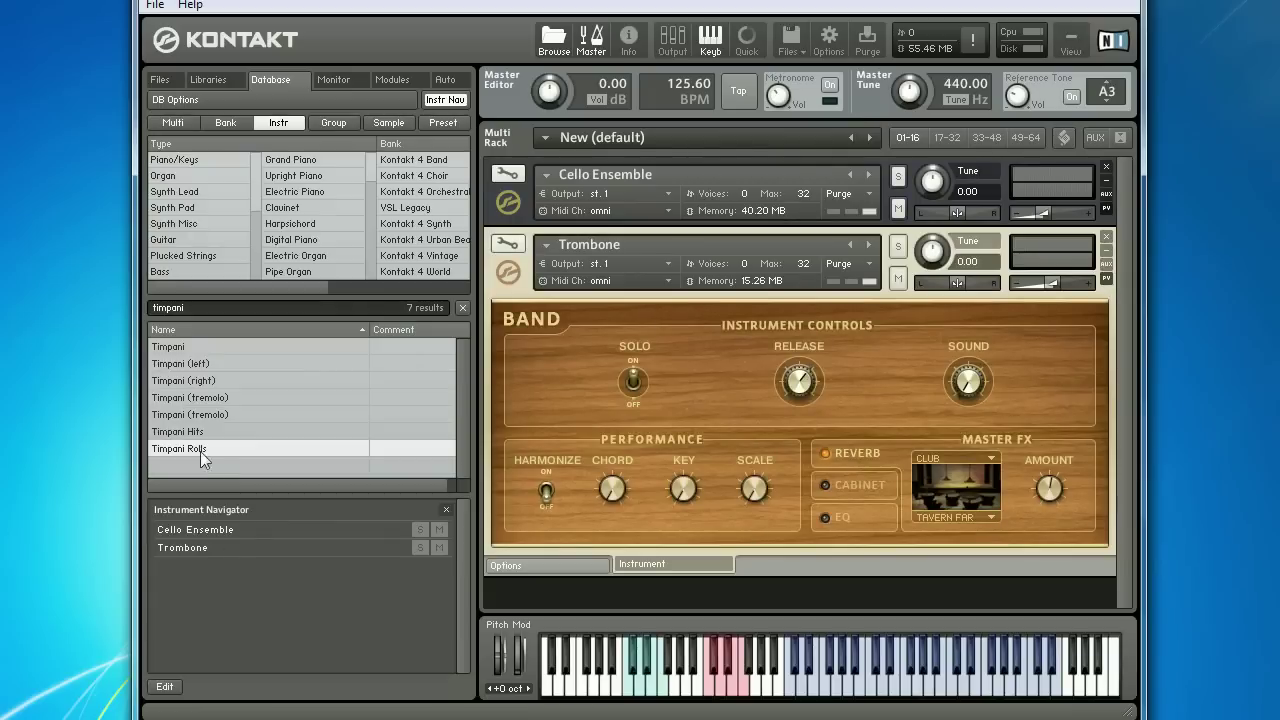
{"action": "left_click_drag", "start_coordinate": [208, 434], "coordinate": [570, 584]}
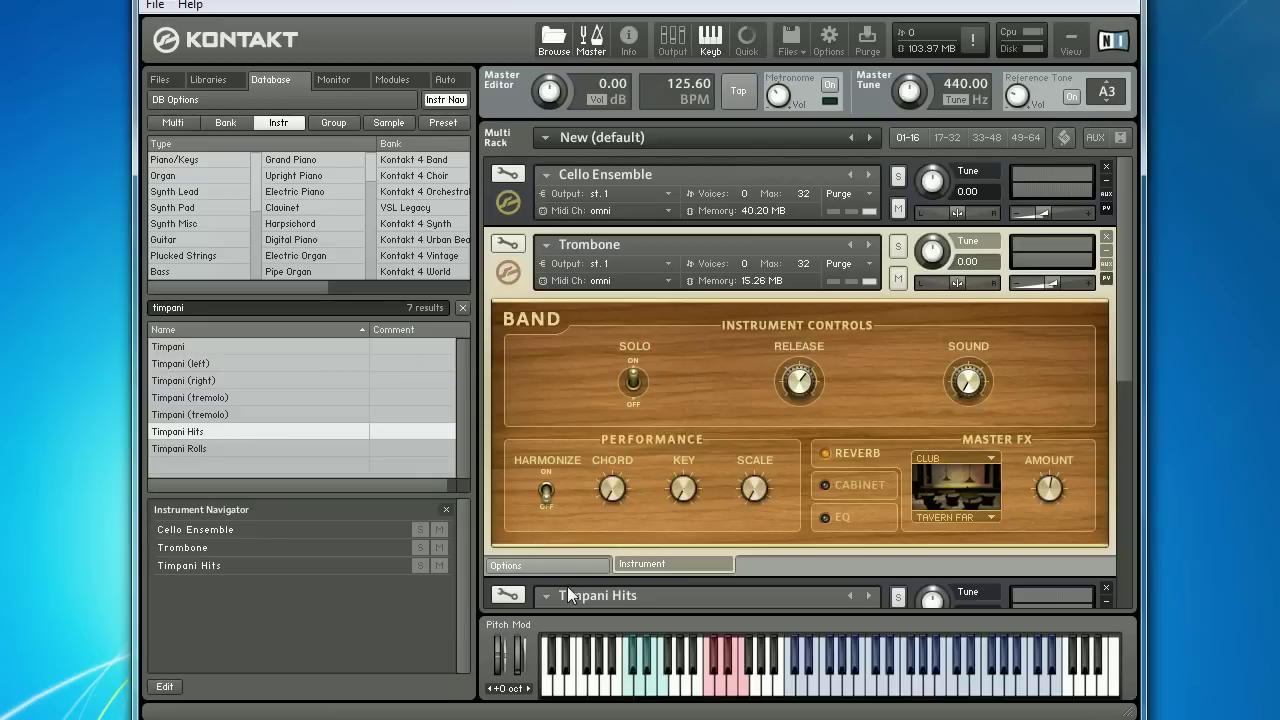
Step: Jump between the Cello Ensemble, Trombone and Timpani Hits in the rack using the Instrument Navigator, ending on the Cello Ensemble
{"action": "left_click", "coordinate": [223, 529]}
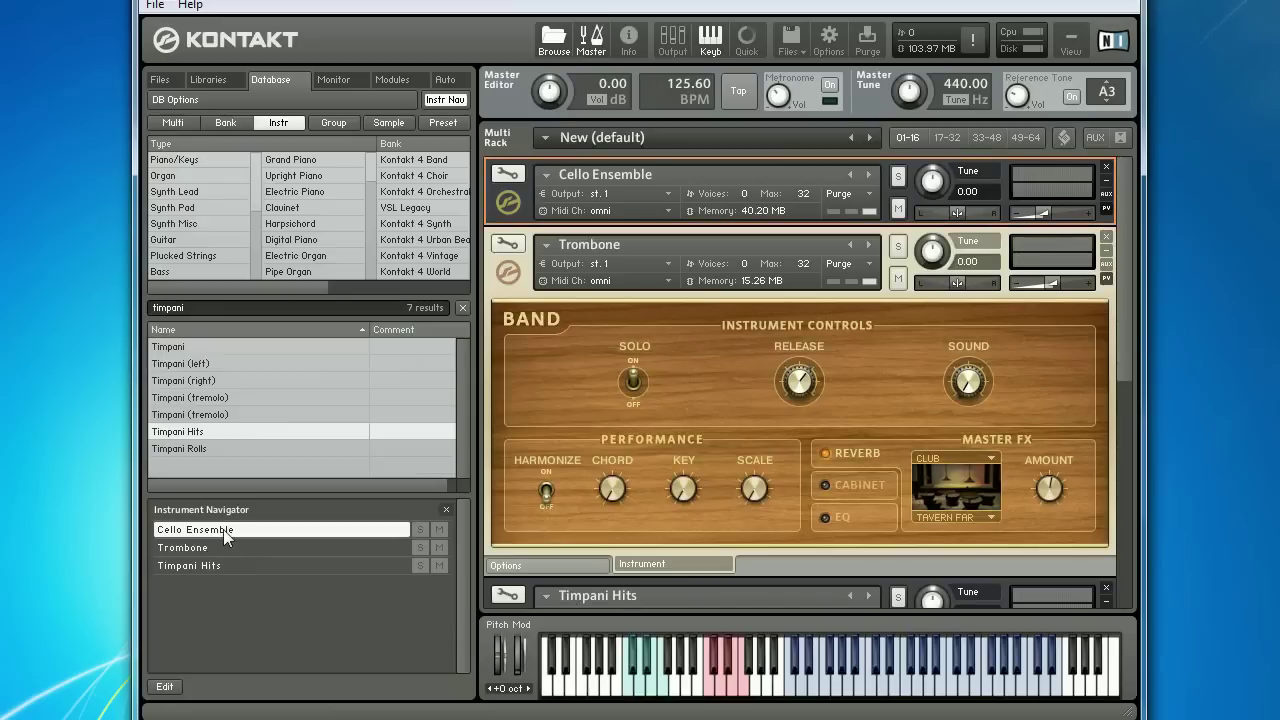
{"action": "left_click", "coordinate": [214, 549]}
{"action": "left_click", "coordinate": [213, 566]}
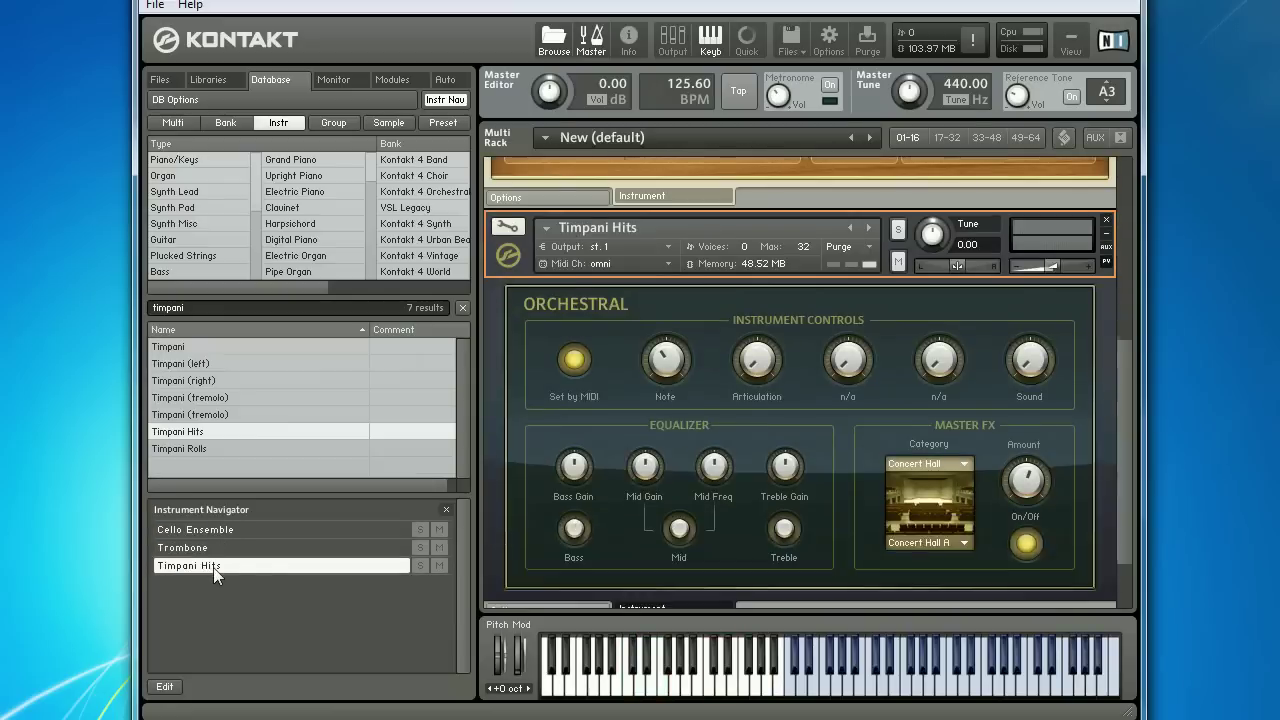
{"action": "left_click", "coordinate": [215, 550]}
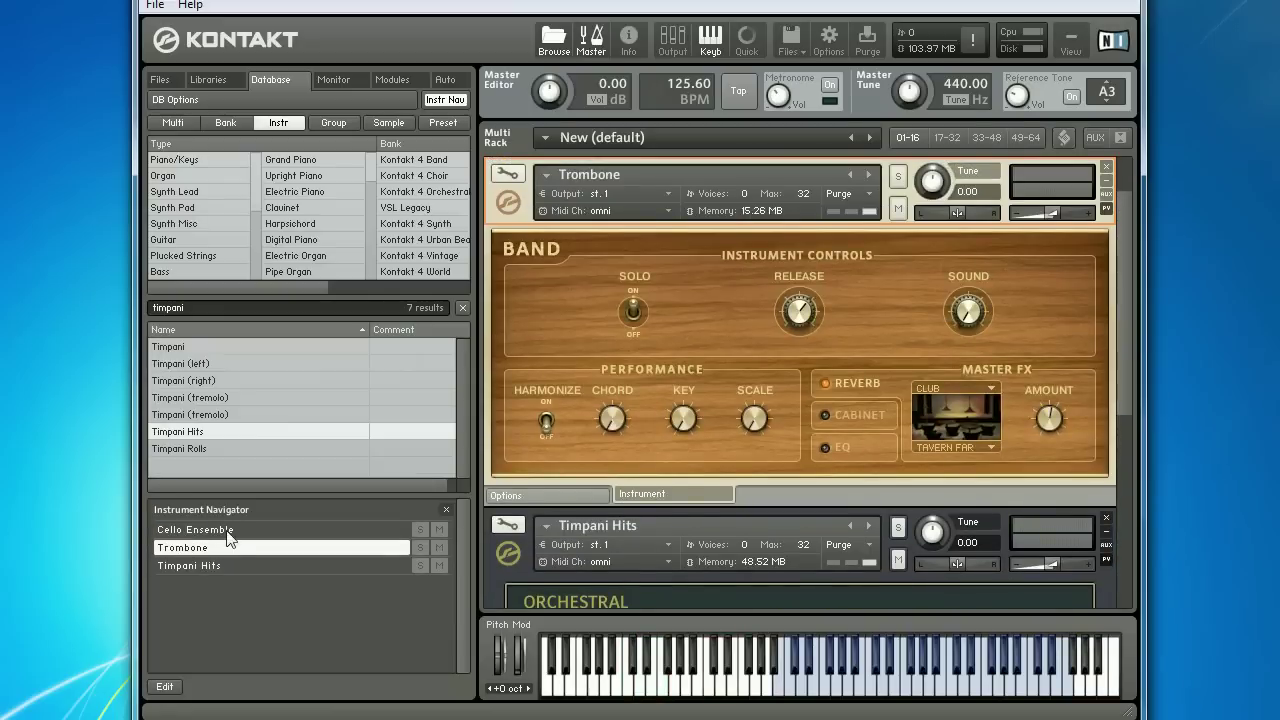
{"action": "left_click", "coordinate": [226, 529]}
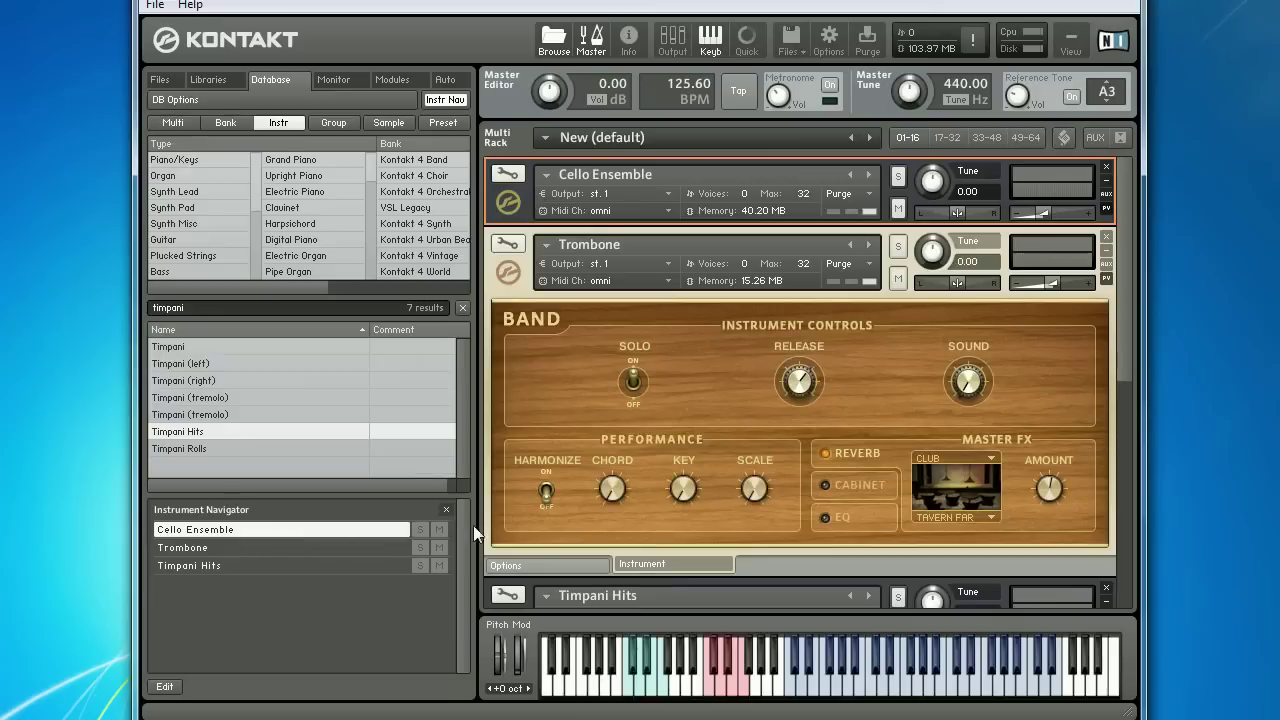
Step: Set the Trombone's performance key to E
{"action": "left_click_drag", "start_coordinate": [683, 488], "coordinate": [697, 430]}
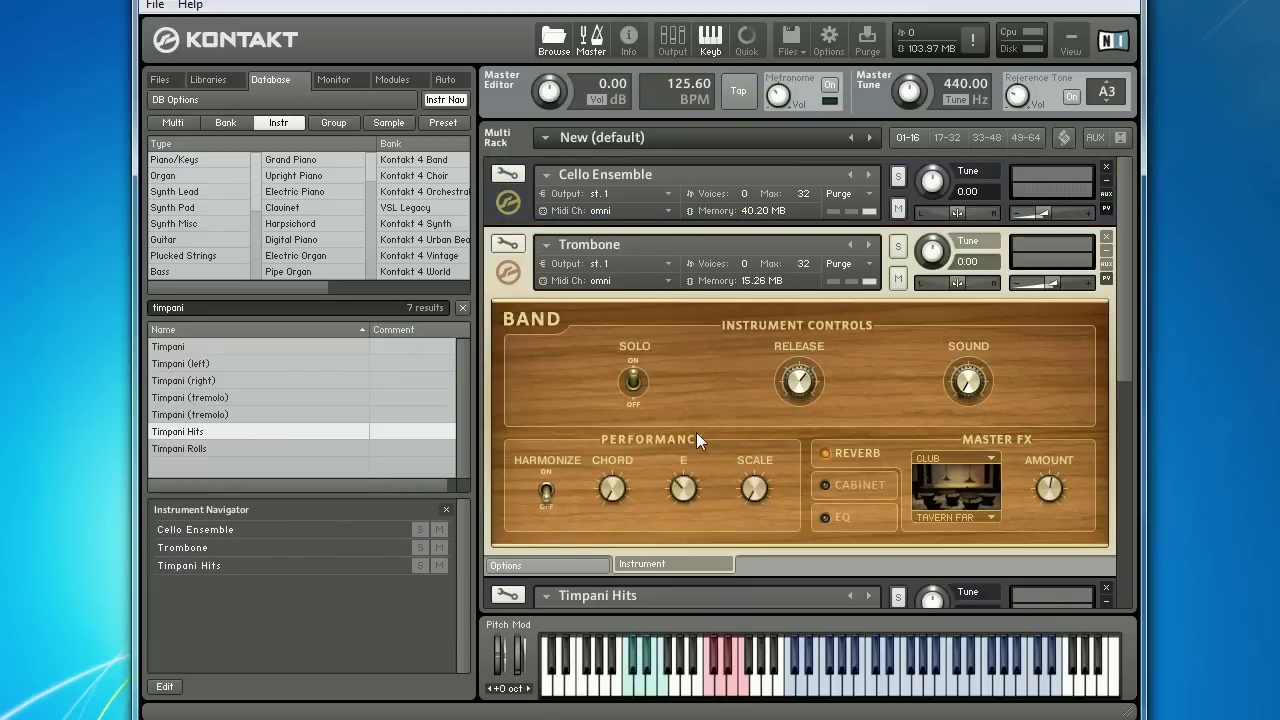